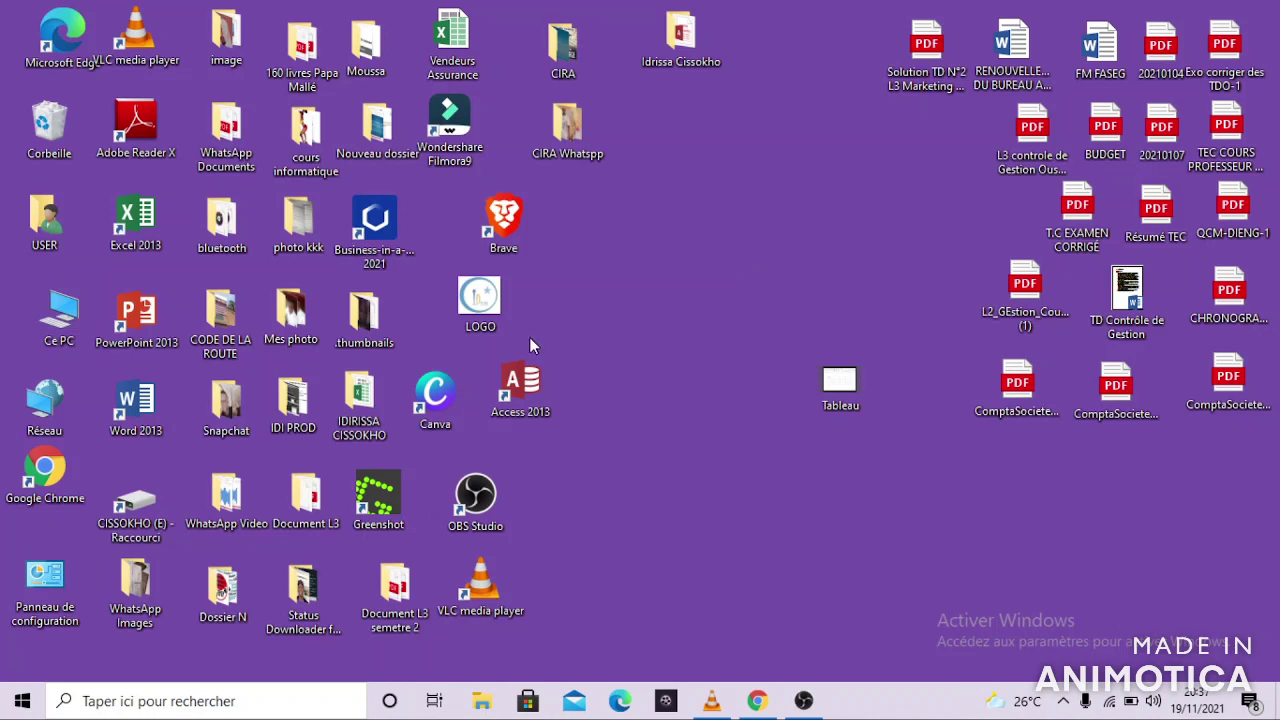
Open Google Chrome in a maximised window and search Google for "google drive forme"
{"action": "double_click", "coordinate": [55, 475]}
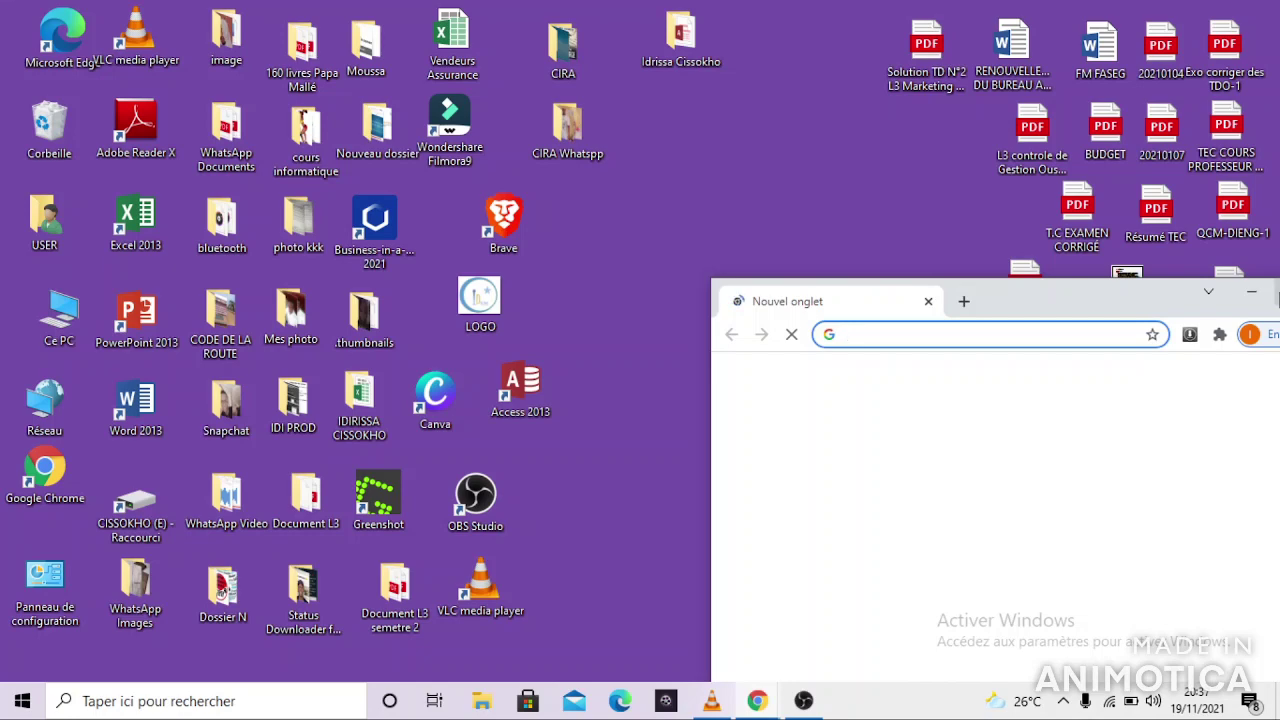
{"action": "double_click", "coordinate": [1045, 293]}
{"action": "left_click", "coordinate": [455, 55]}
{"action": "type", "text": "go"}
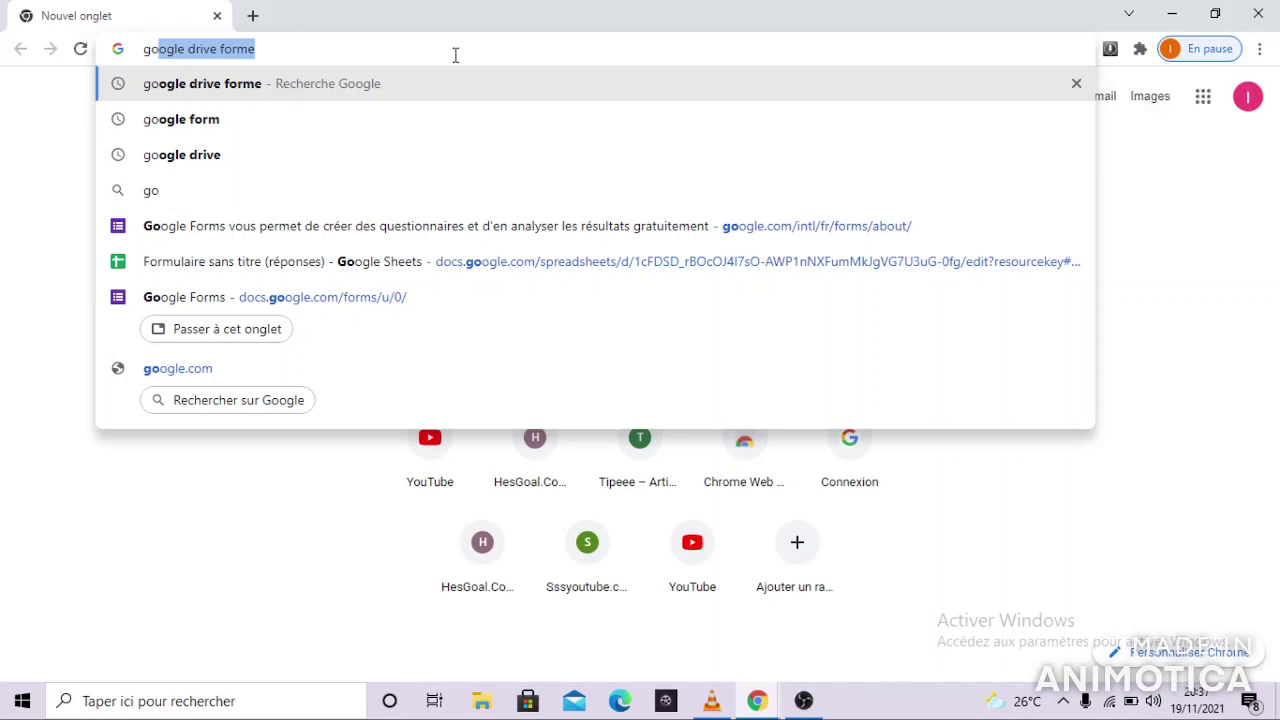
{"action": "type", "text": "o"}
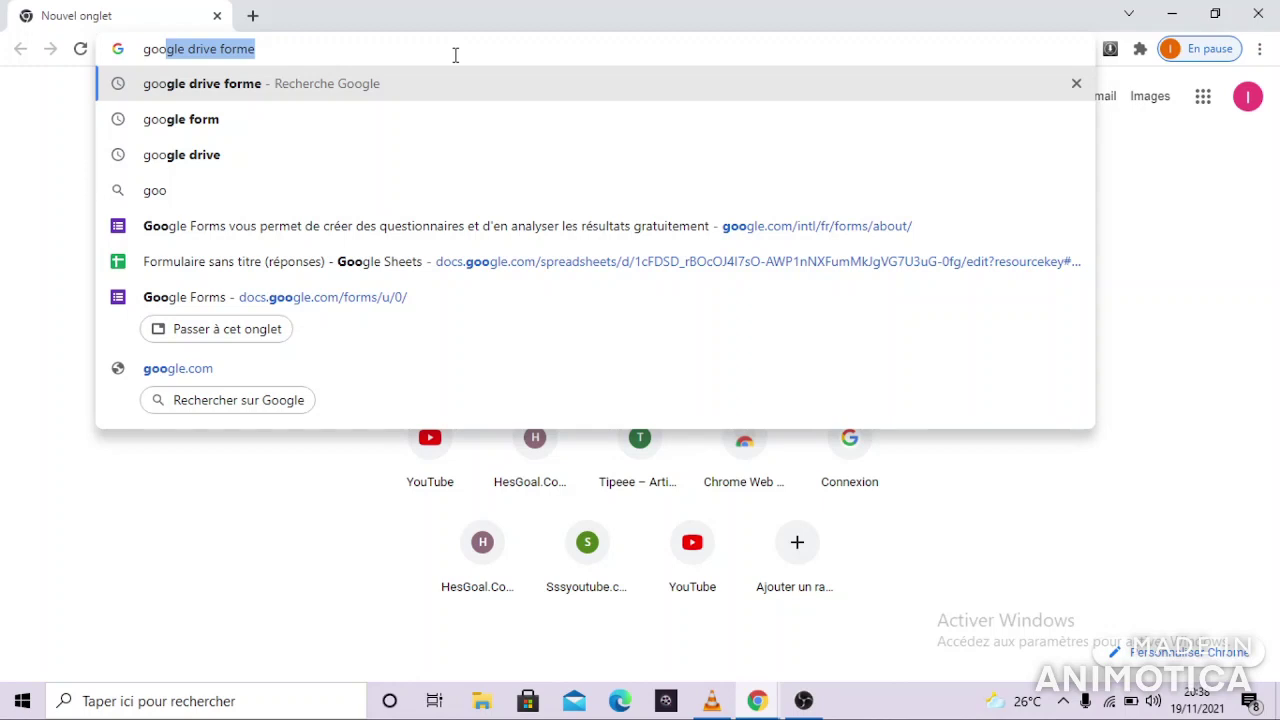
{"action": "left_click", "coordinate": [244, 84]}
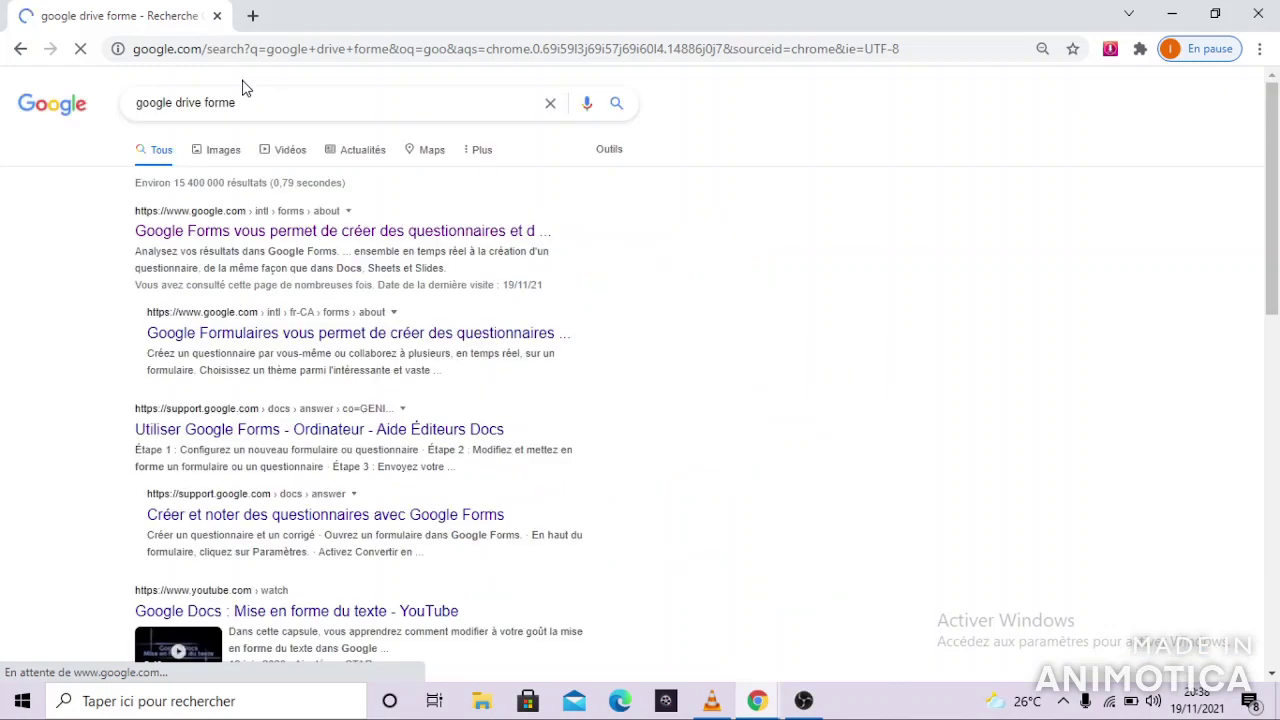
Go to the personal version of Google Forms from the search results and create a blank form
{"action": "left_click", "coordinate": [212, 238]}
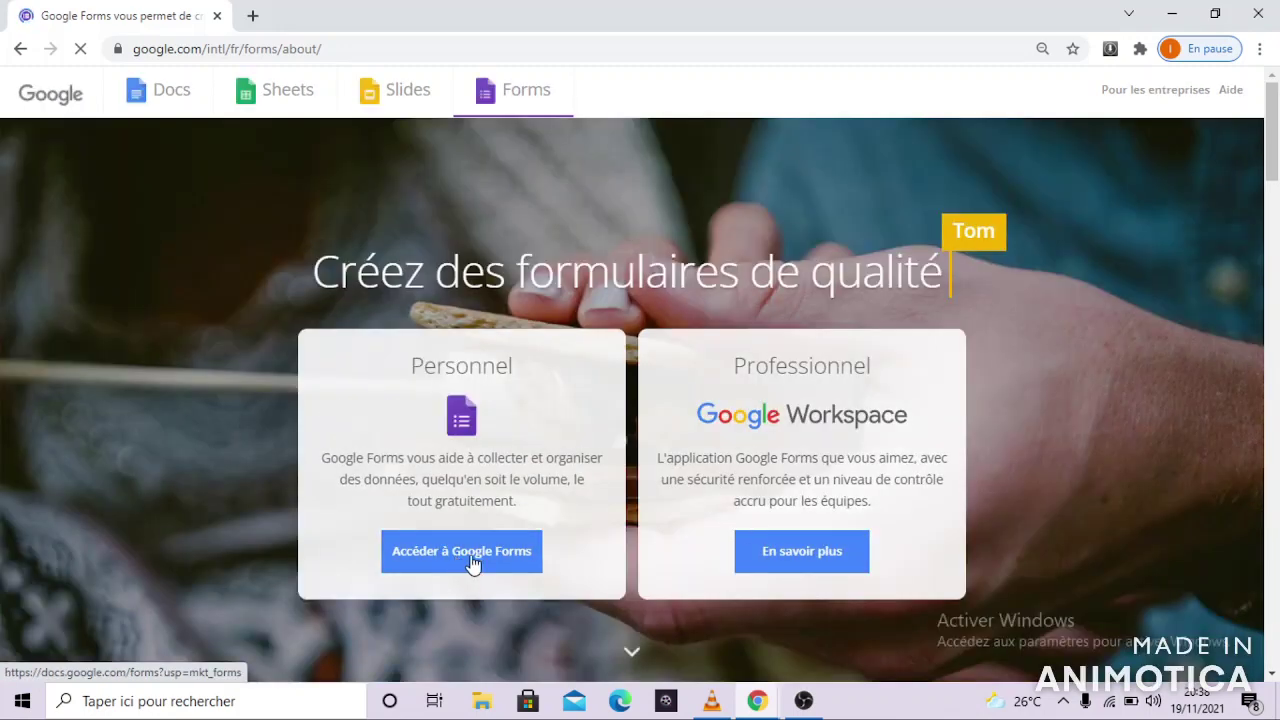
{"action": "left_click", "coordinate": [473, 562]}
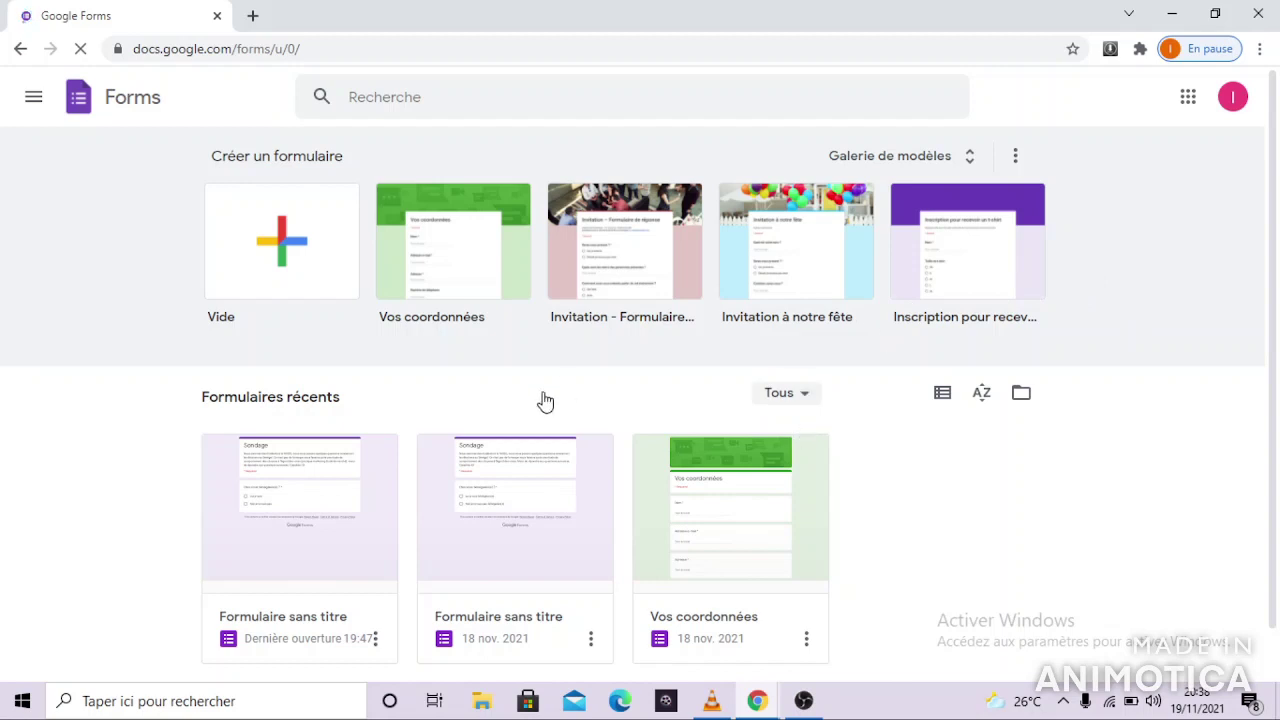
{"action": "left_click", "coordinate": [302, 264]}
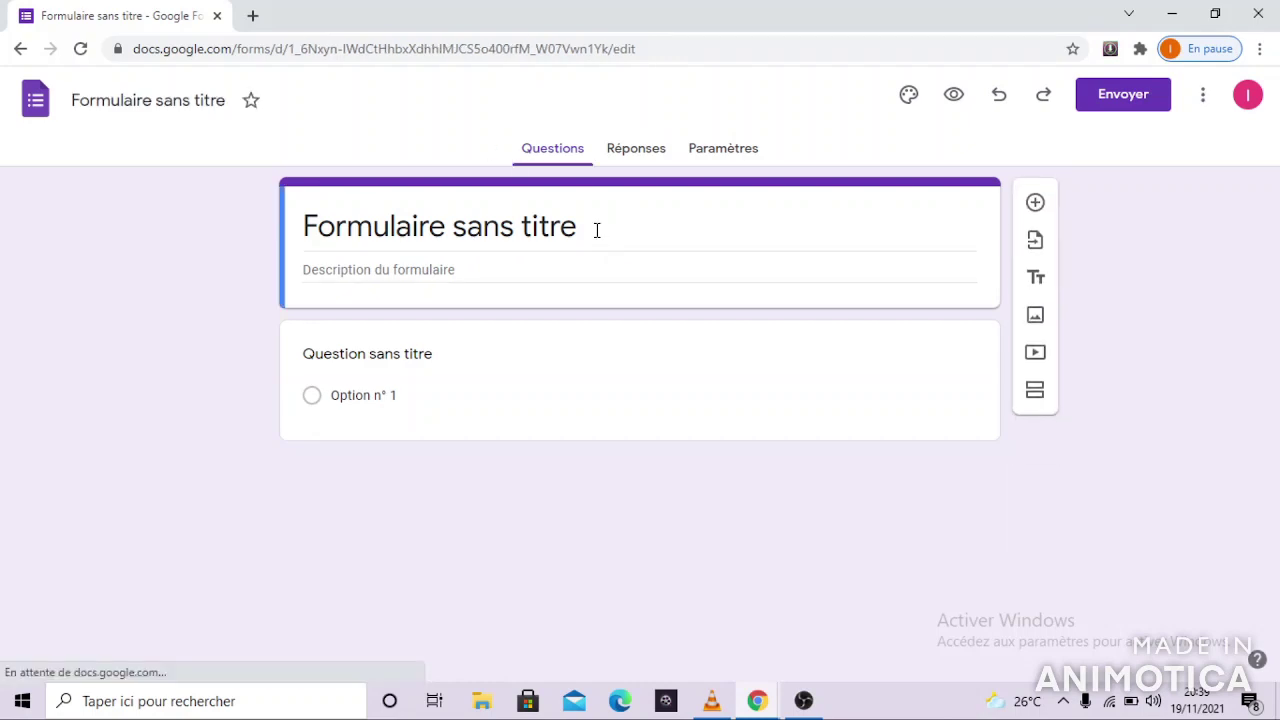
Replace the form's default title with "Sondage"
{"action": "left_click", "coordinate": [581, 231]}
{"action": "key", "text": "BackSpace"}
{"action": "key", "text": "BackSpace"}
{"action": "key", "text": "BackSpace"}
{"action": "key", "text": "BackSpace"}
{"action": "key", "text": "BackSpace"}
{"action": "key", "text": "BackSpace"}
{"action": "key", "text": "BackSpace"}
{"action": "key", "text": "BackSpace"}
{"action": "key", "text": "BackSpace"}
{"action": "key", "text": "BackSpace"}
{"action": "key", "text": "BackSpace"}
{"action": "key", "text": "BackSpace"}
{"action": "key", "text": "BackSpace"}
{"action": "key", "text": "BackSpace"}
{"action": "key", "text": "BackSpace"}
{"action": "key", "text": "BackSpace"}
{"action": "key", "text": "BackSpace"}
{"action": "key", "text": "BackSpace"}
{"action": "key", "text": "BackSpace"}
{"action": "key", "text": "BackSpace"}
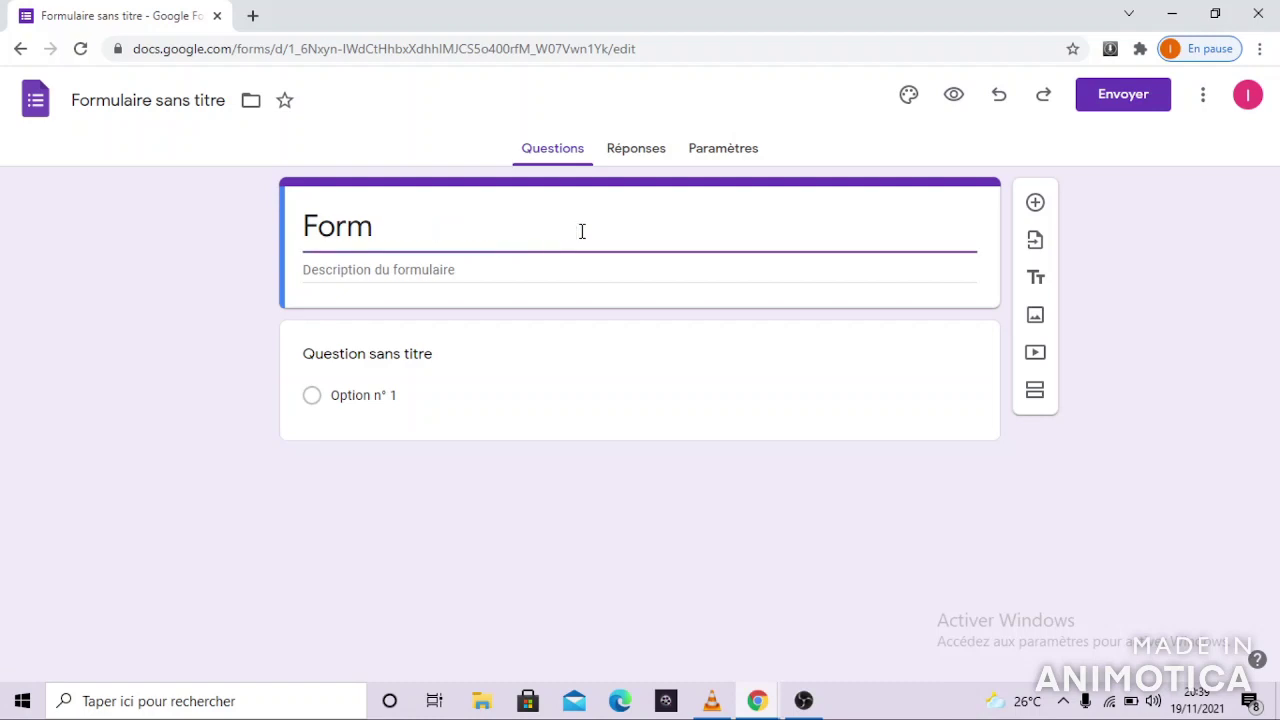
{"action": "type", "text": "Ondage"}
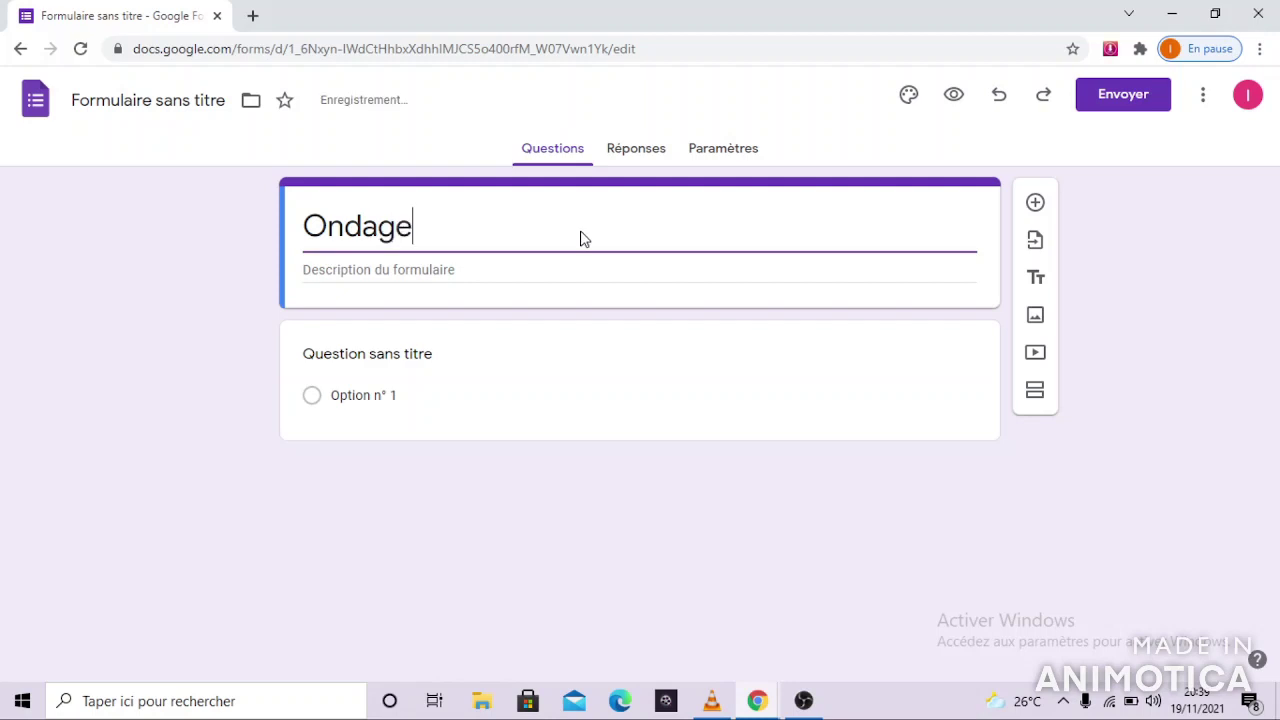
{"action": "key", "text": "BackSpace"}
{"action": "key", "text": "BackSpace"}
{"action": "key", "text": "BackSpace"}
{"action": "key", "text": "BackSpace"}
{"action": "key", "text": "BackSpace"}
{"action": "key", "text": "BackSpace"}
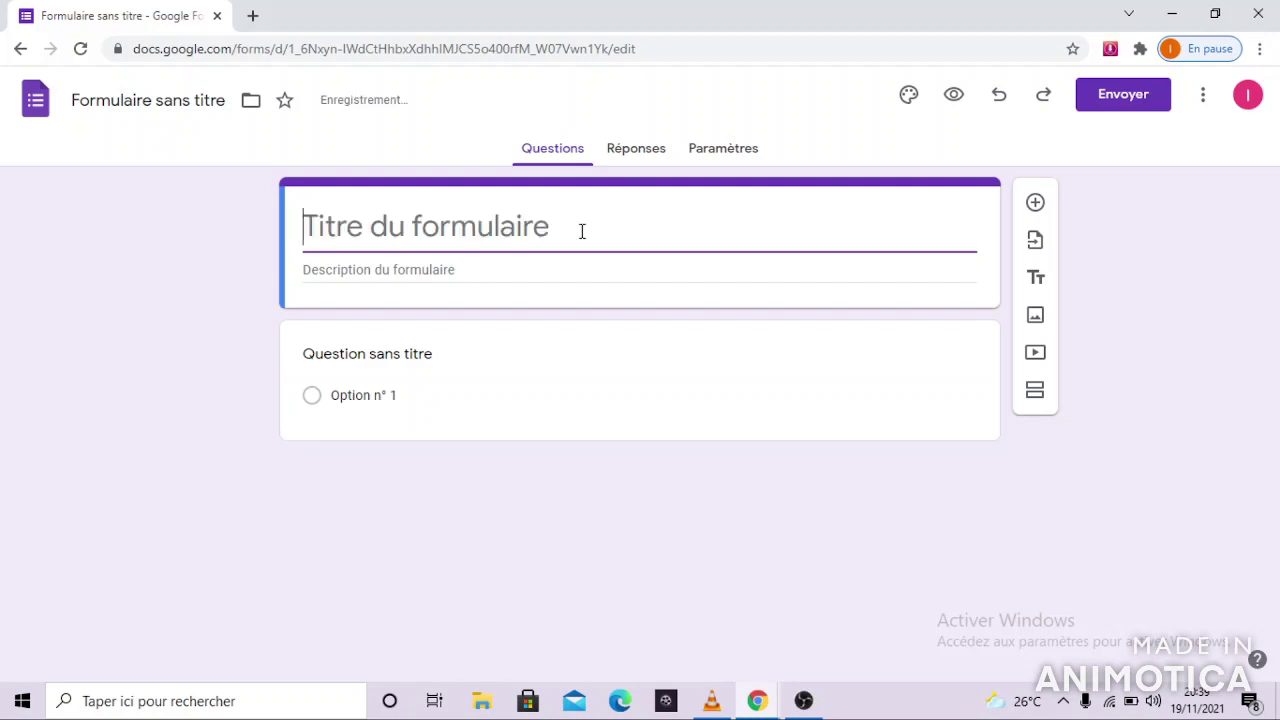
{"action": "type", "text": "Sondage"}
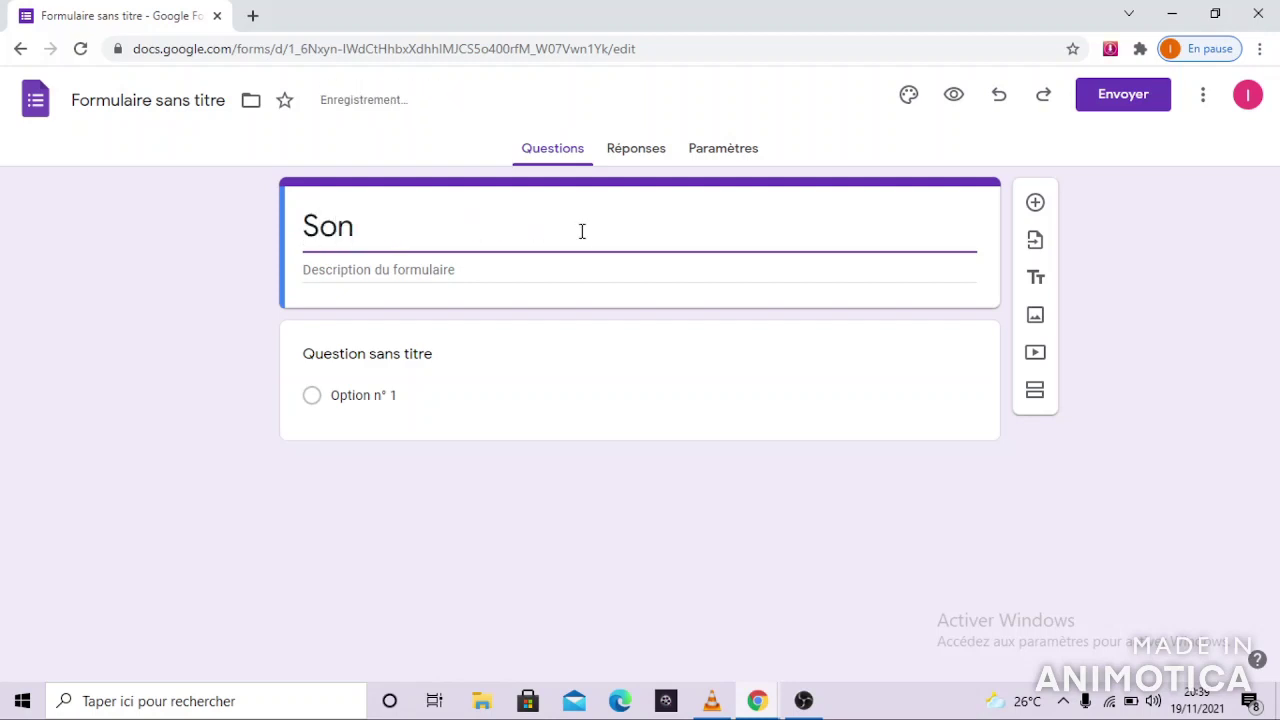
Enter "étude de marché" as the form description
{"action": "left_click", "coordinate": [527, 268]}
{"action": "left_click", "coordinate": [520, 271]}
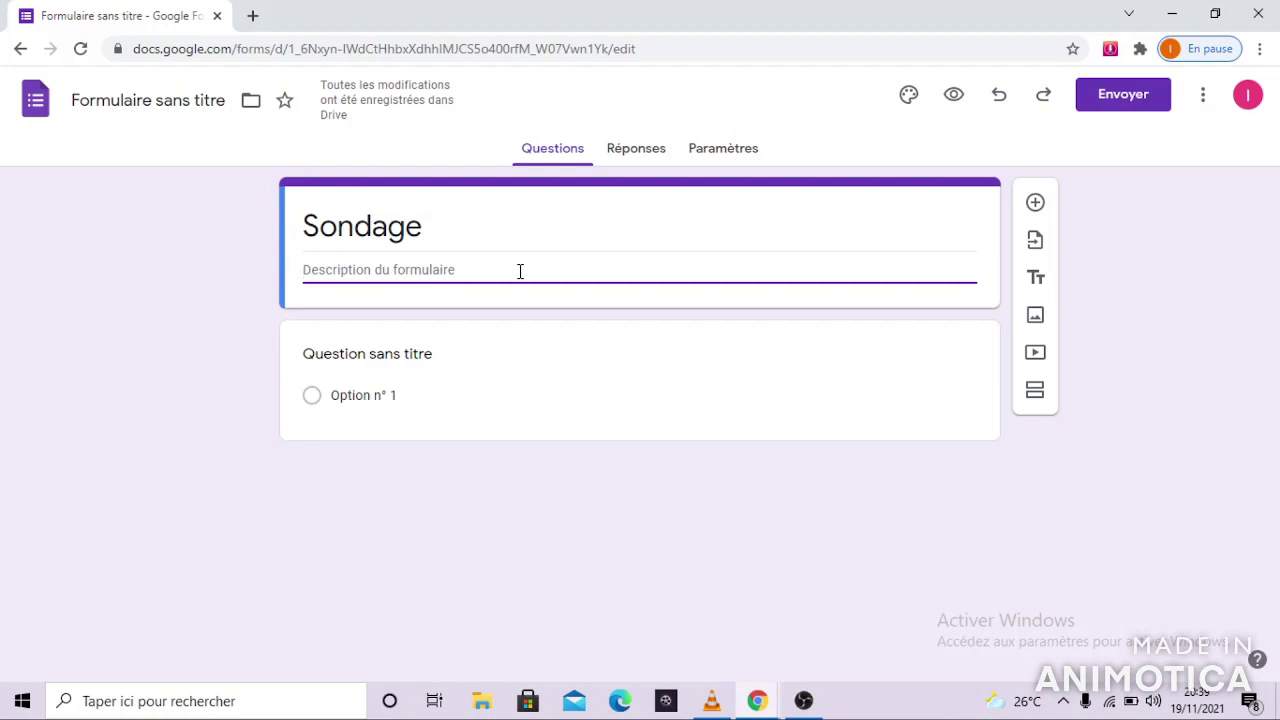
{"action": "type", "text": "étude"}
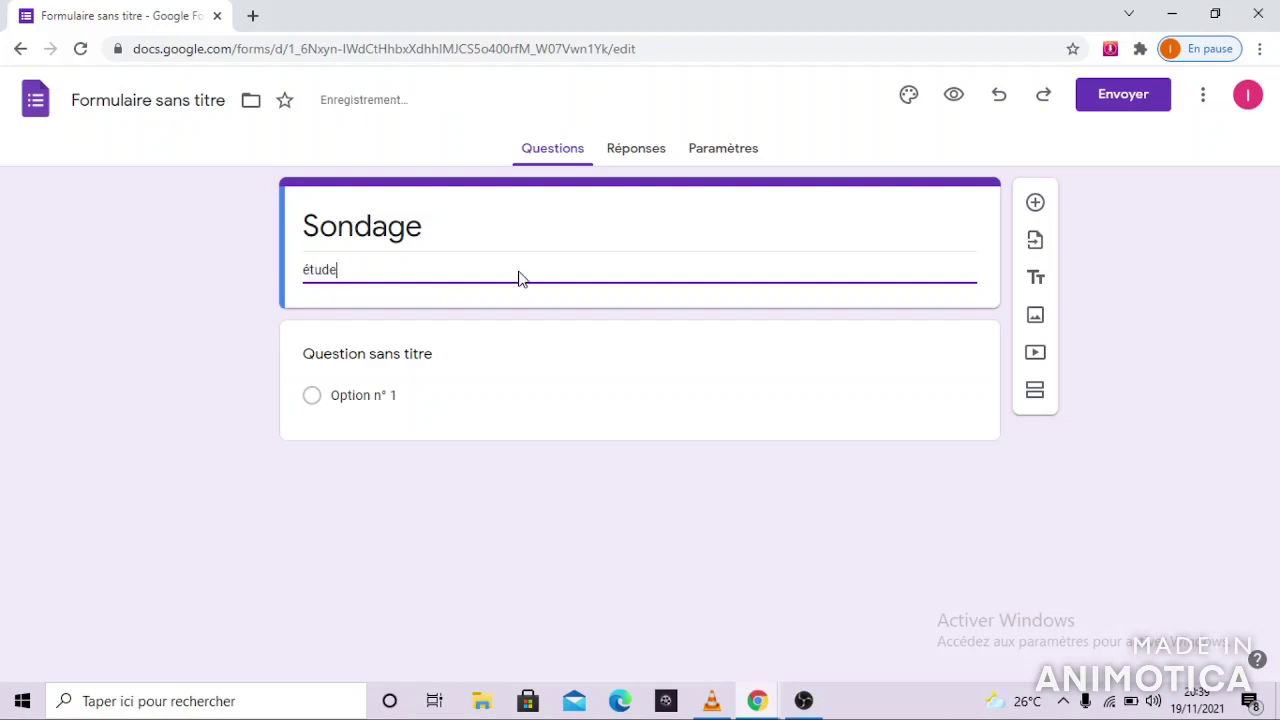
{"action": "type", "text": " de marché"}
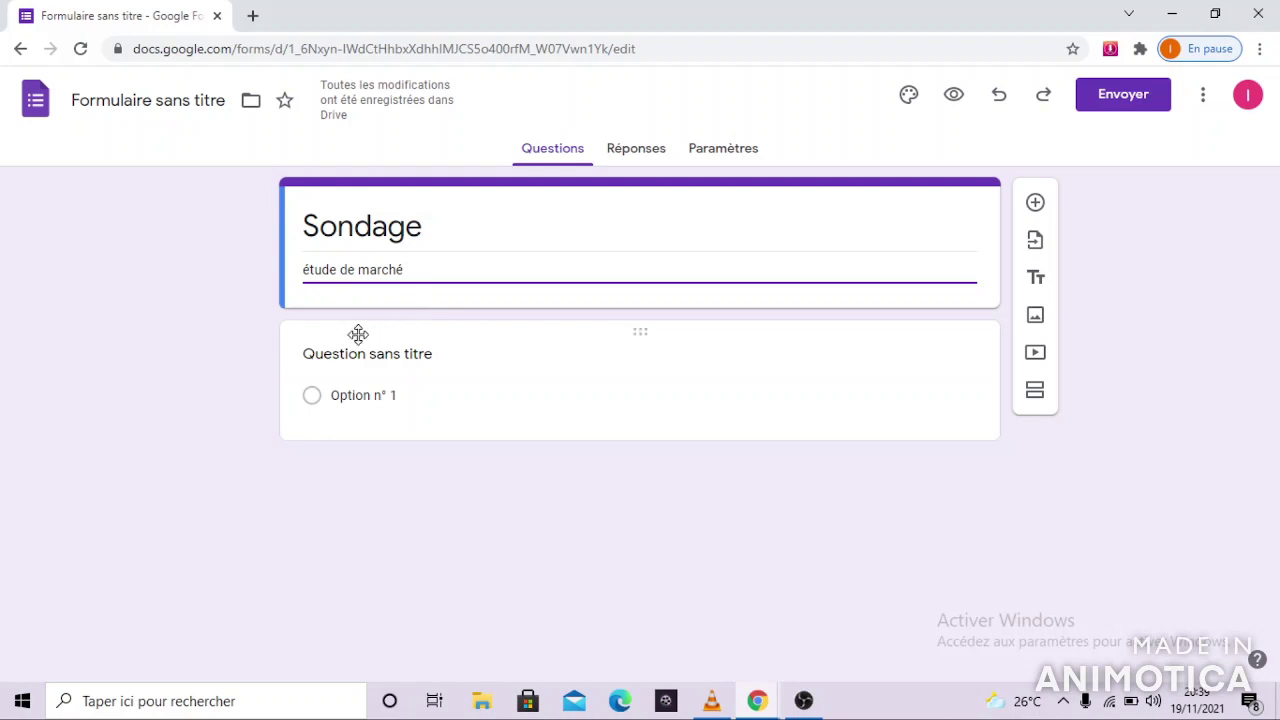
Replace the first question's placeholder text with "Etes-vous un étudiant(e)?"
{"action": "left_click", "coordinate": [429, 353]}
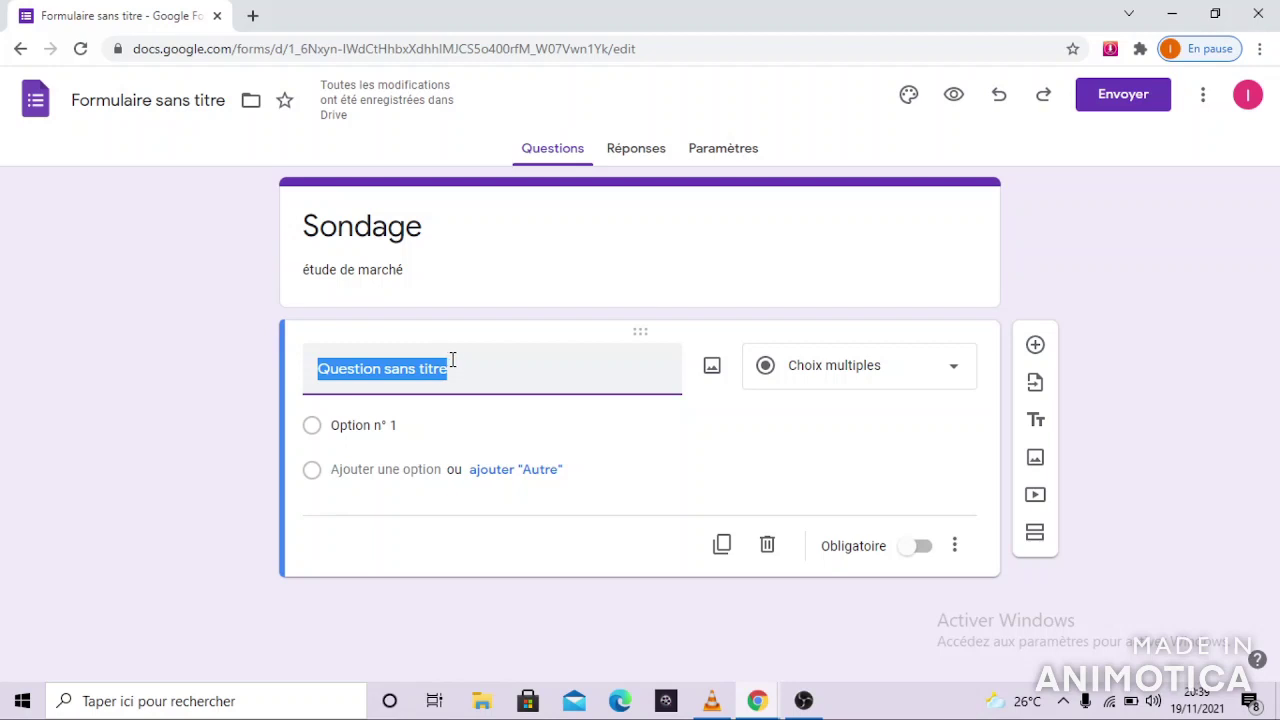
{"action": "key", "text": "BackSpace"}
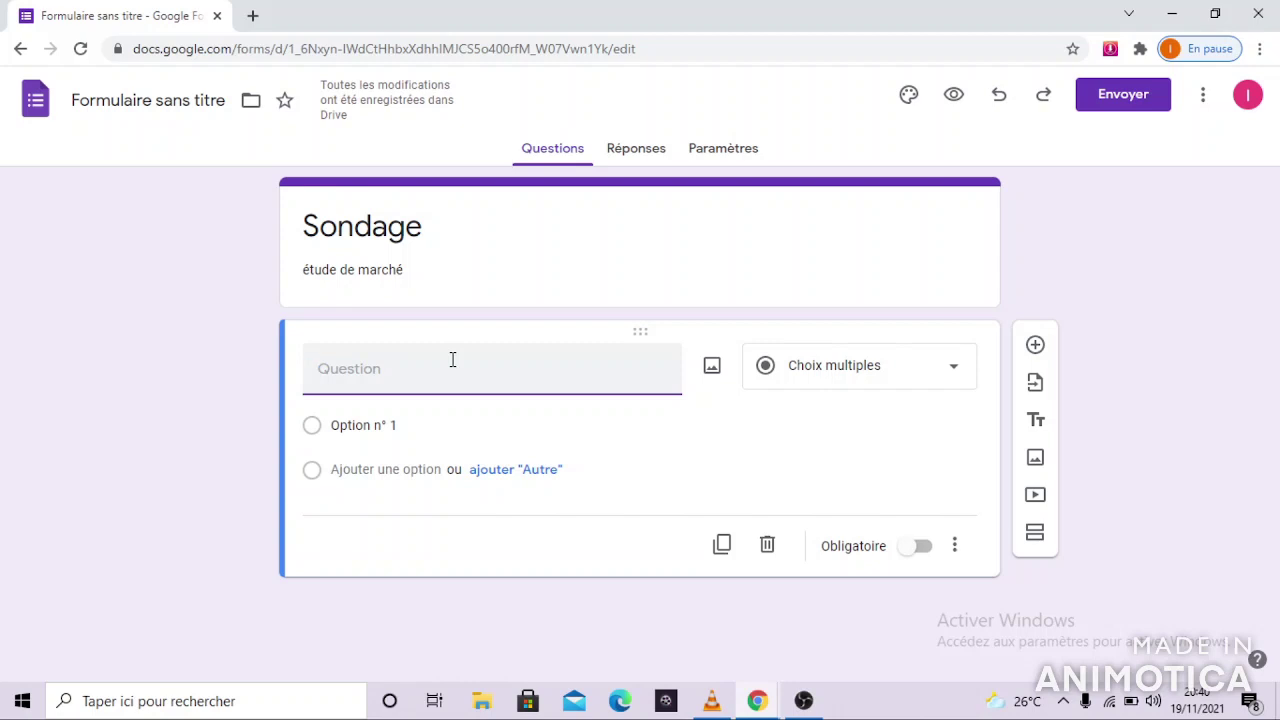
{"action": "type", "text": "Et"}
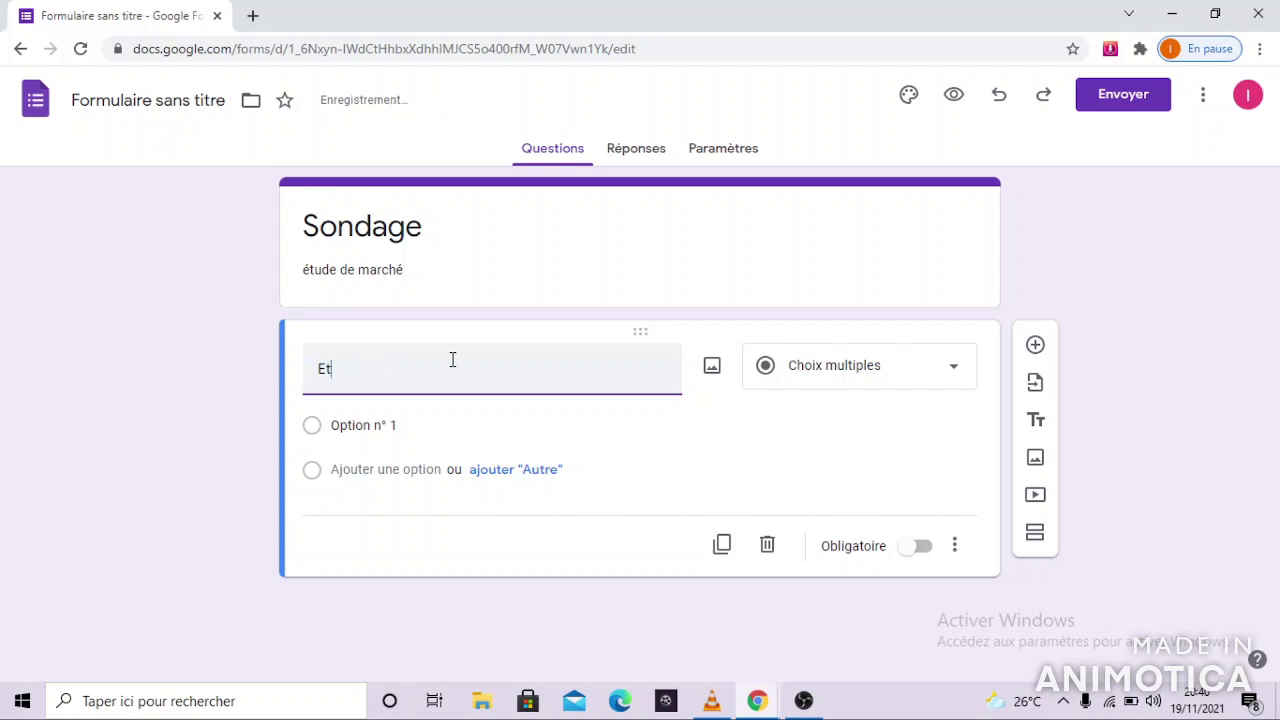
{"action": "type", "text": "es un"}
{"action": "key", "text": "BackSpace"}
{"action": "key", "text": "BackSpace"}
{"action": "key", "text": "BackSpace"}
{"action": "type", "text": "- vous un "}
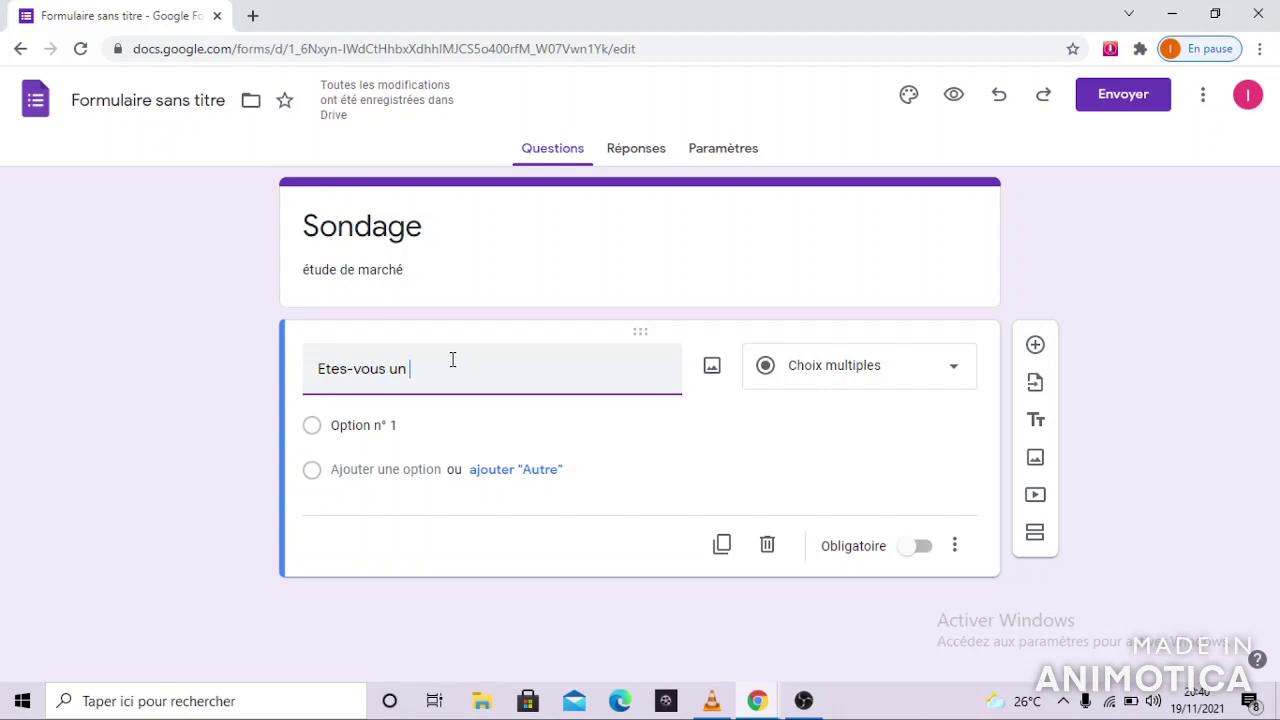
{"action": "type", "text": "étu"}
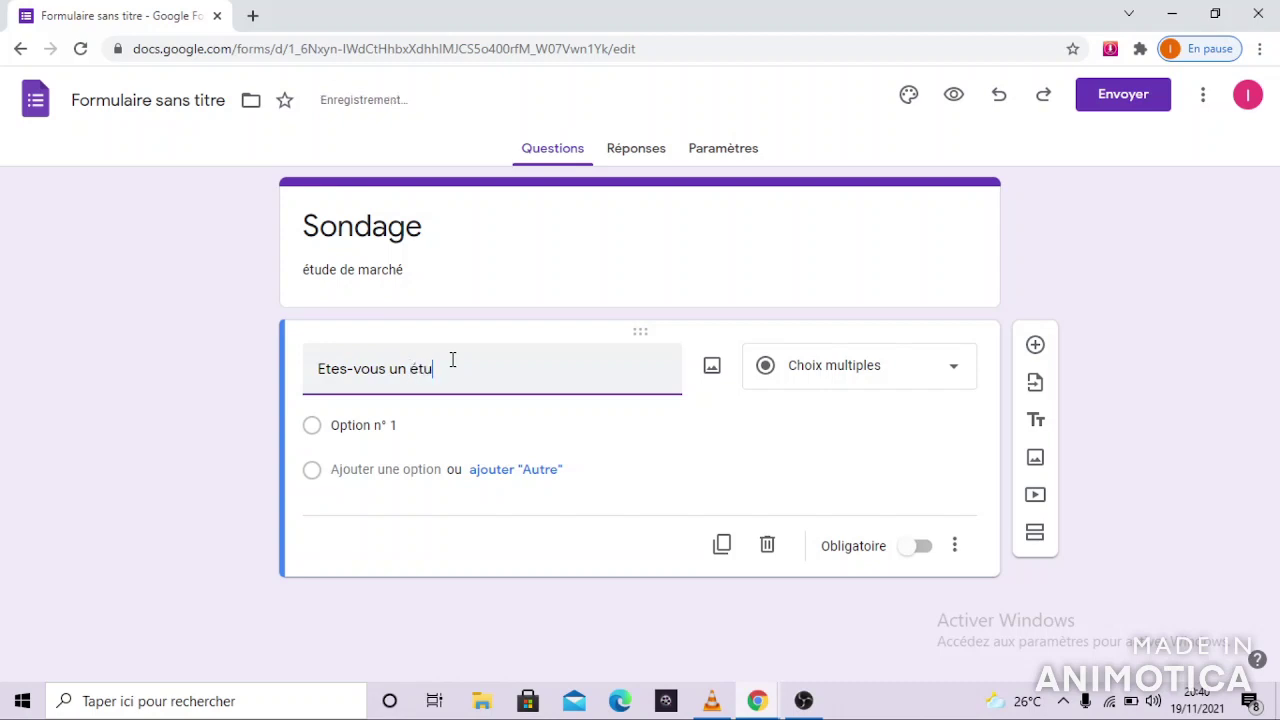
{"action": "type", "text": "di"}
{"action": "key", "text": "Tab"}
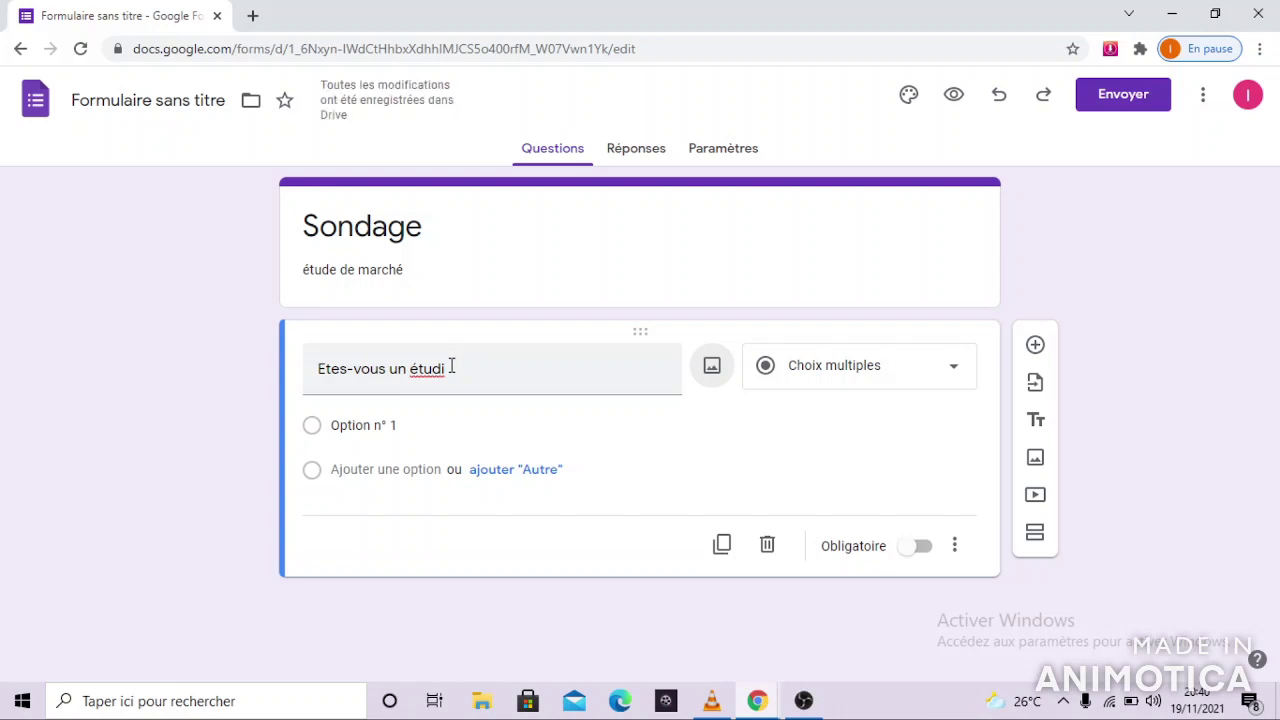
{"action": "left_click", "coordinate": [449, 368]}
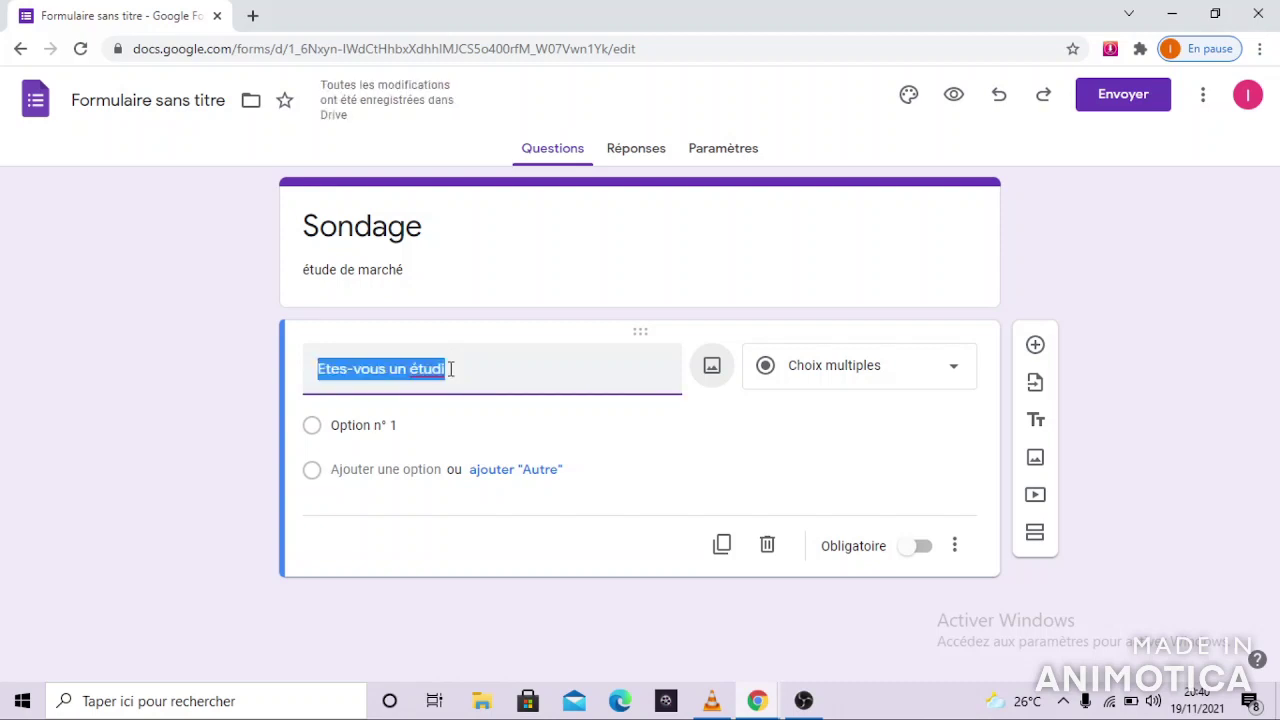
{"action": "left_click", "coordinate": [450, 369]}
{"action": "type", "text": "ant(e)"}
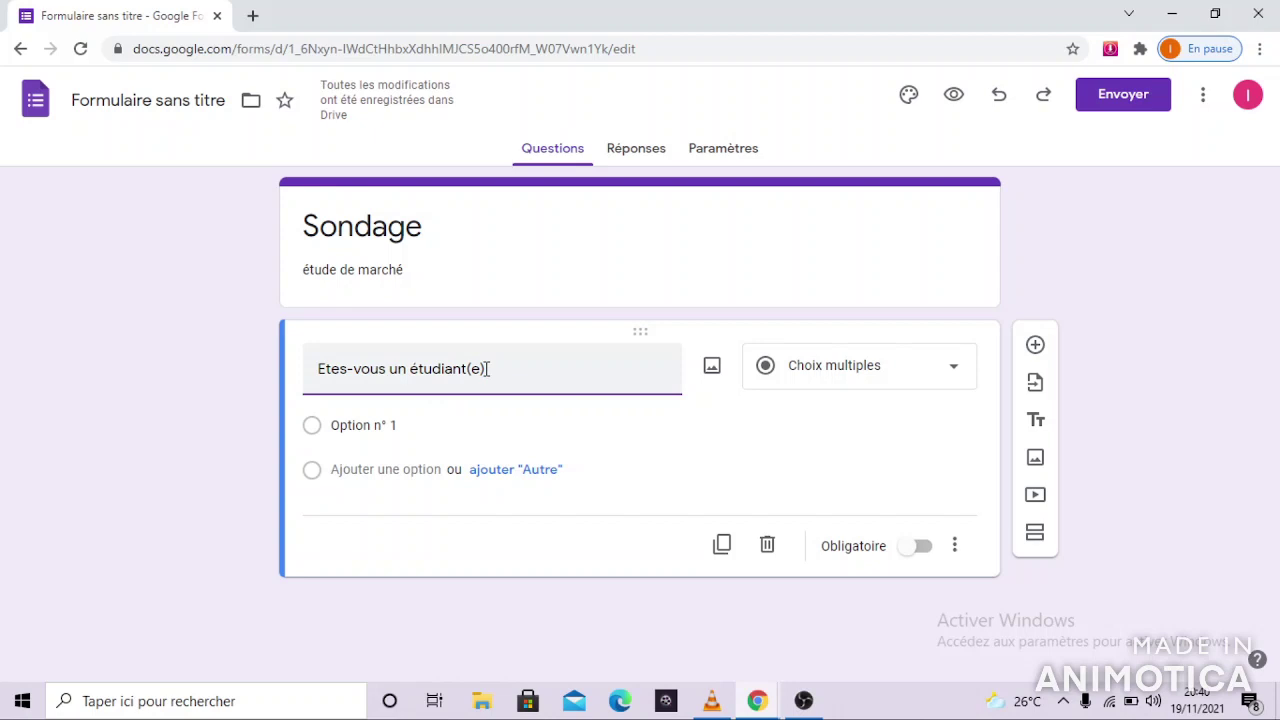
{"action": "type", "text": "?"}
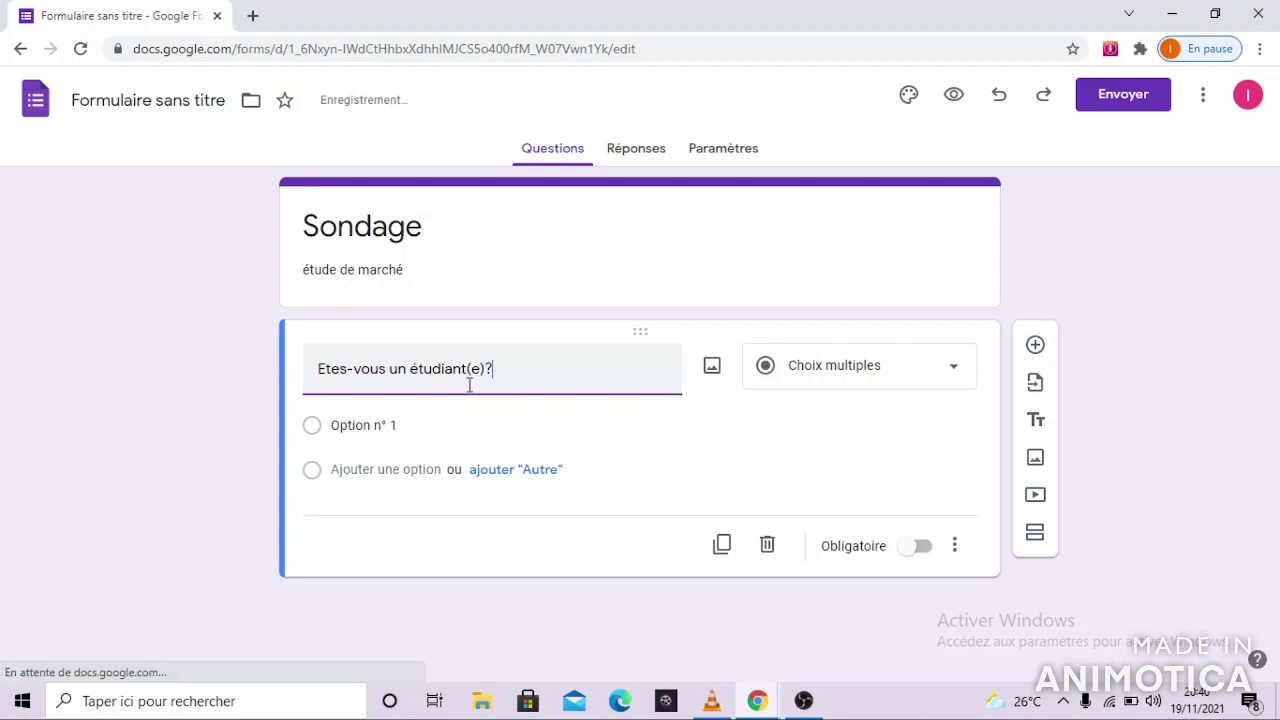
Give the student question the answer options "Oui" and "Non" and make it required
{"action": "left_click", "coordinate": [360, 424]}
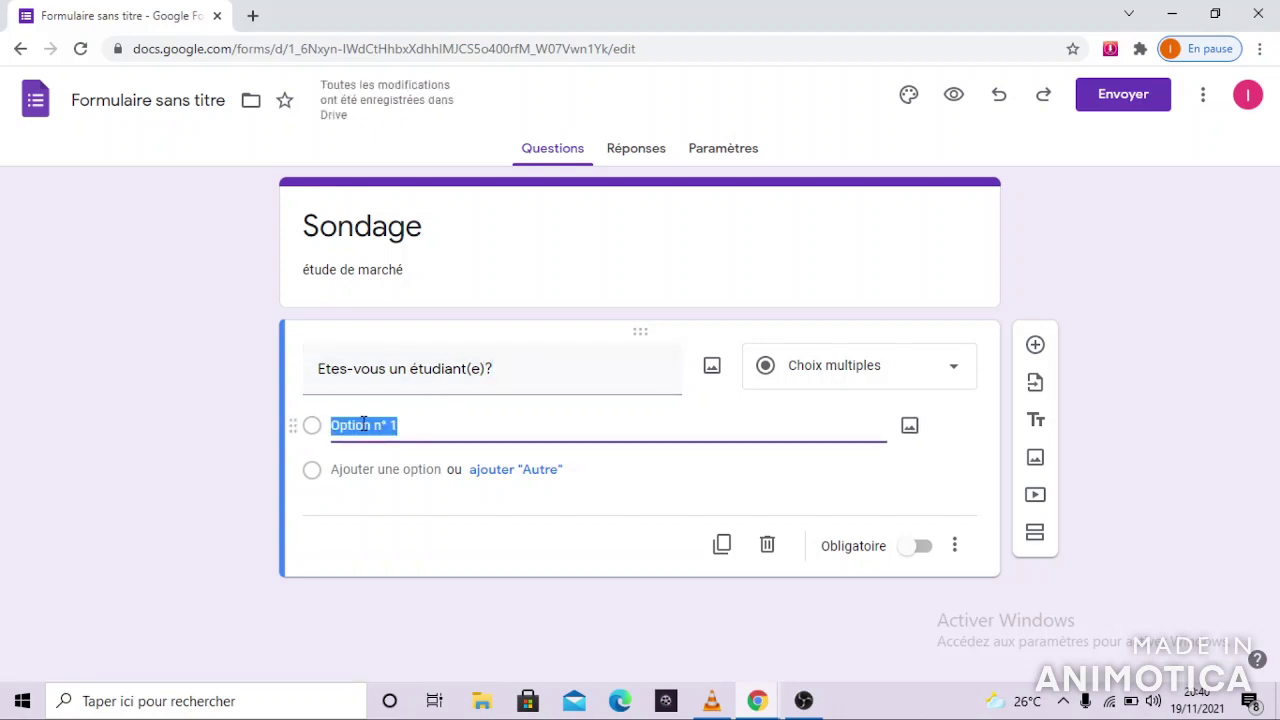
{"action": "key", "text": "BackSpace"}
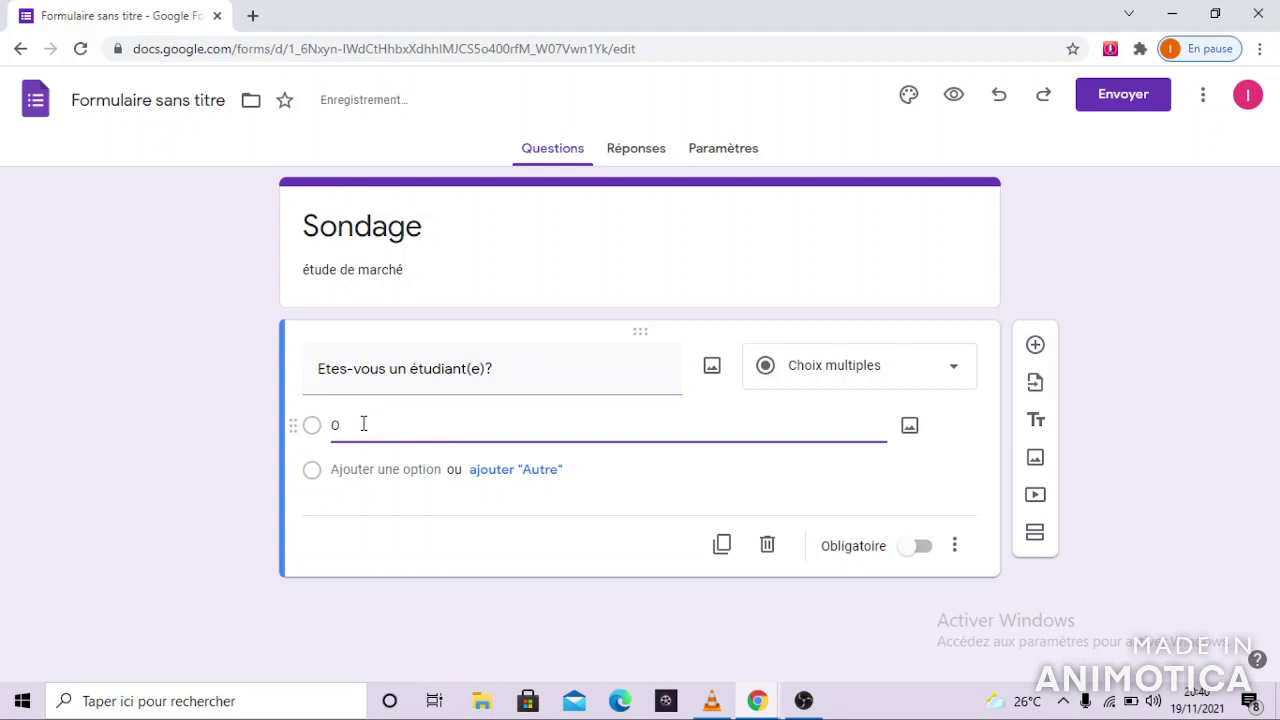
{"action": "type", "text": "Oui"}
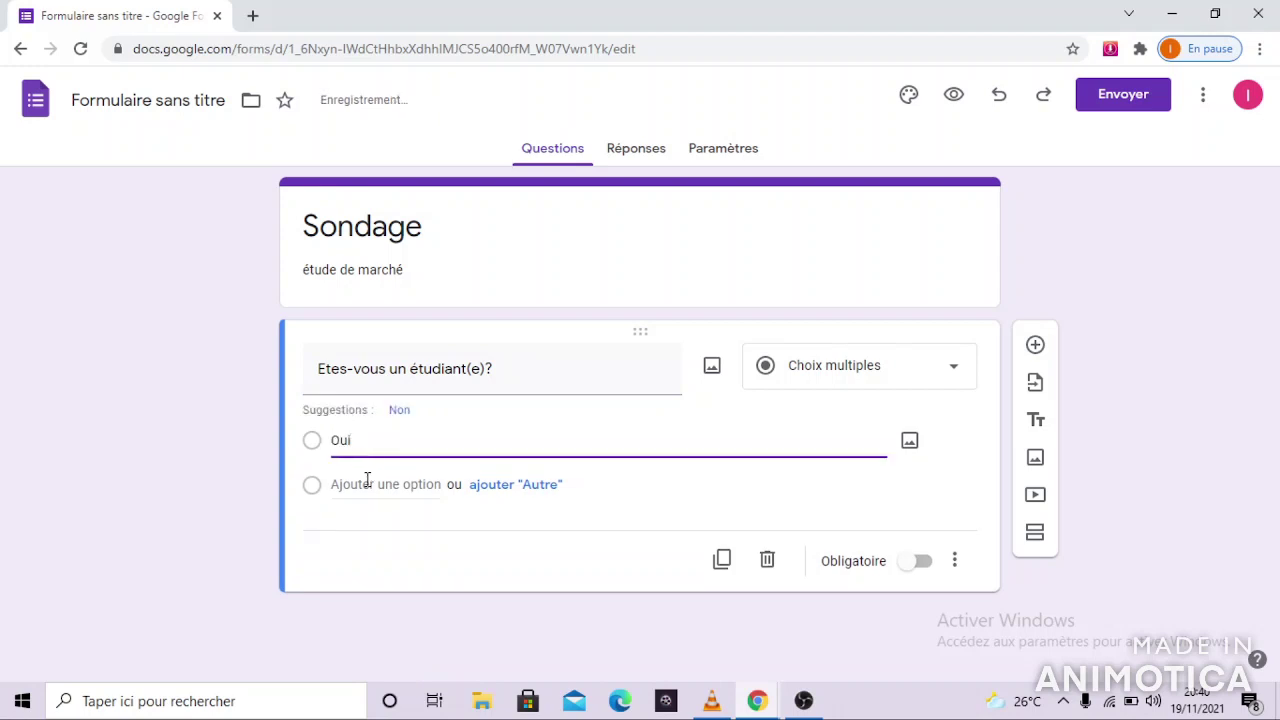
{"action": "left_click", "coordinate": [367, 484]}
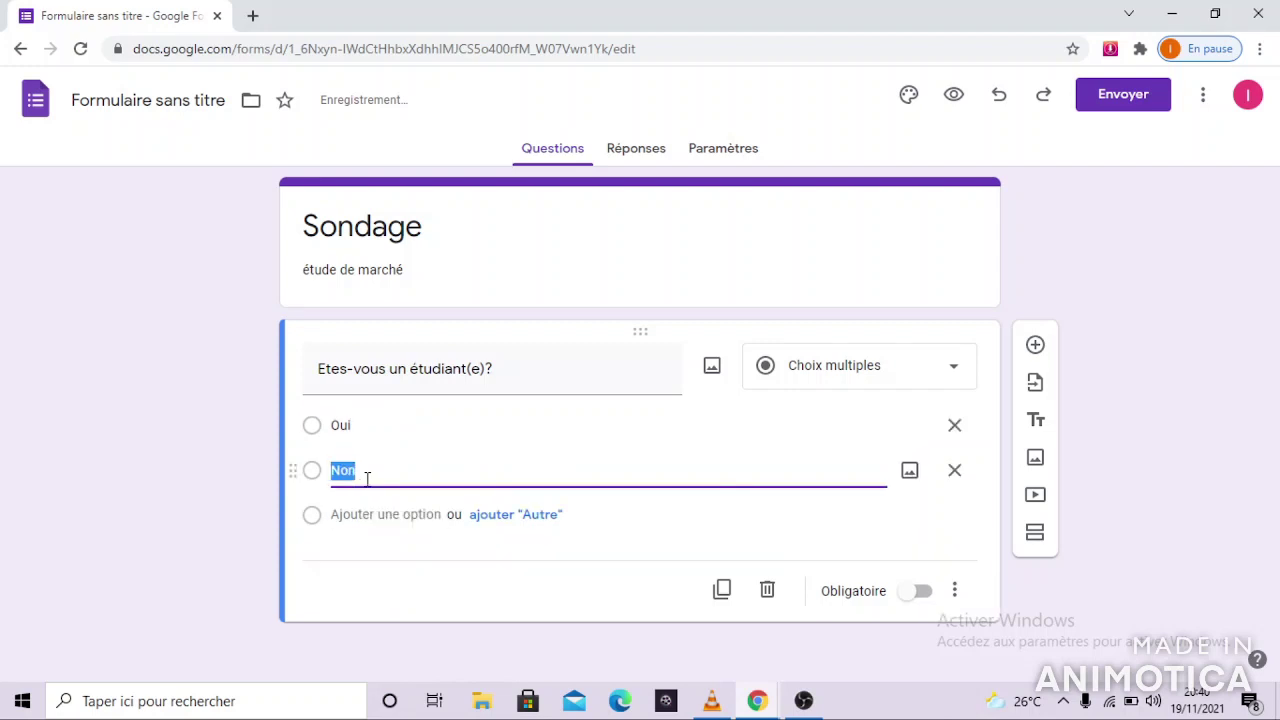
{"action": "left_click", "coordinate": [433, 476]}
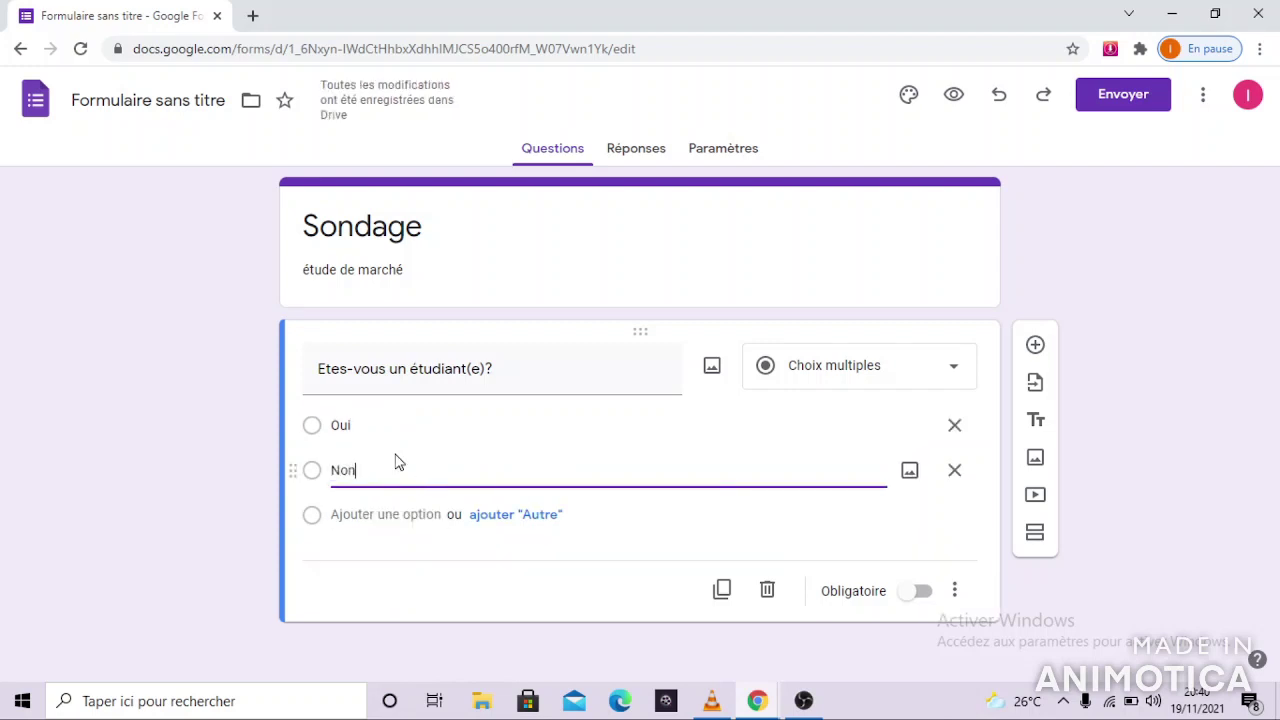
{"action": "left_click", "coordinate": [922, 592]}
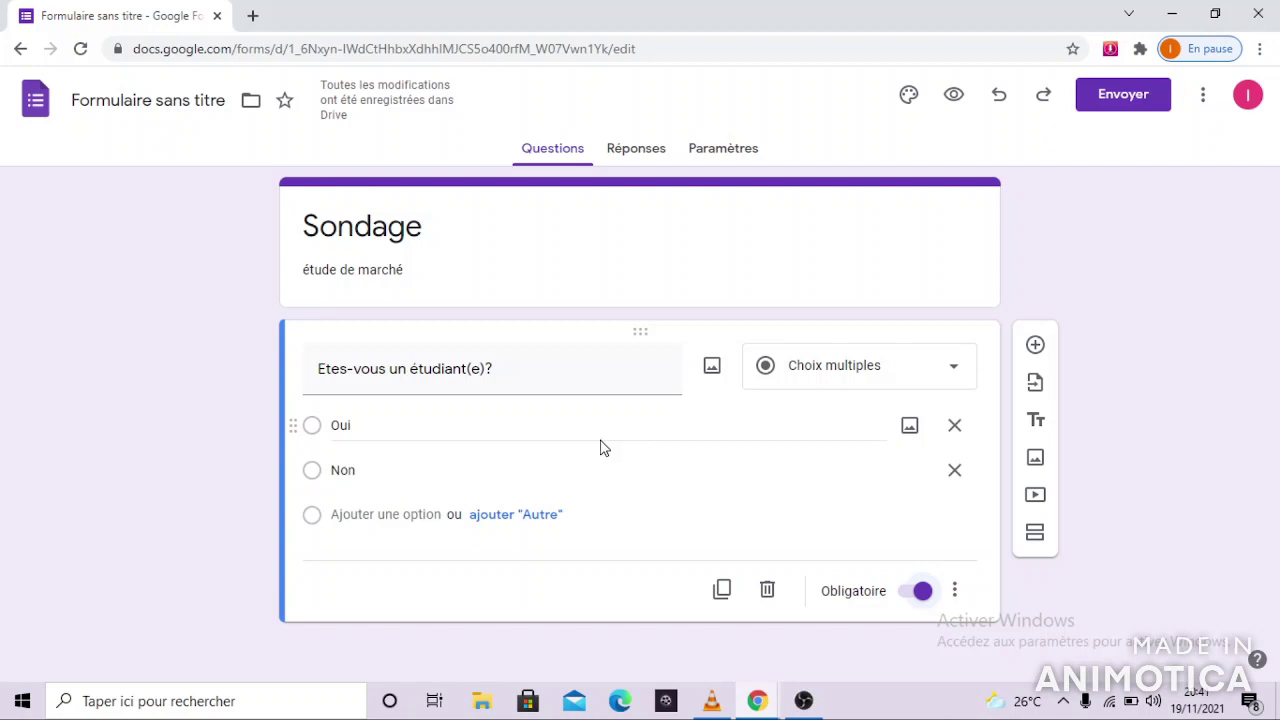
Add a new section after the student question and title it "Sondage"
{"action": "left_click", "coordinate": [1038, 545]}
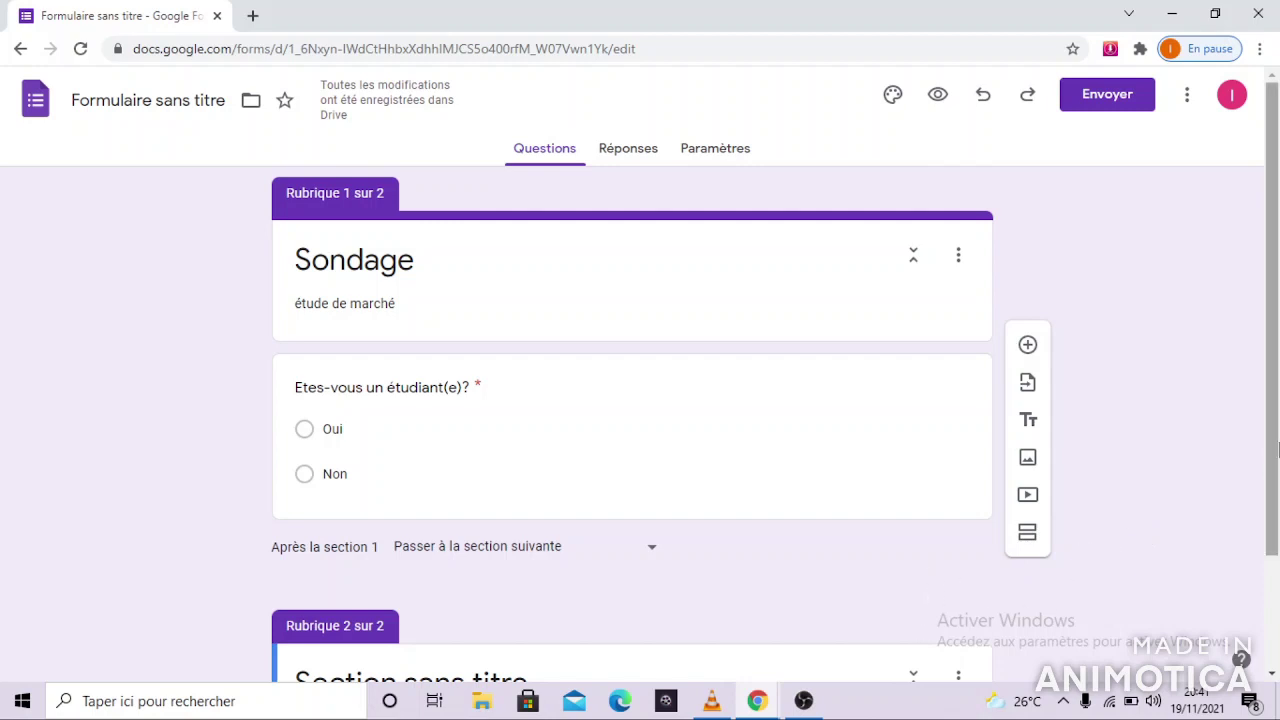
{"action": "left_click_drag", "start_coordinate": [1275, 450], "coordinate": [1275, 554]}
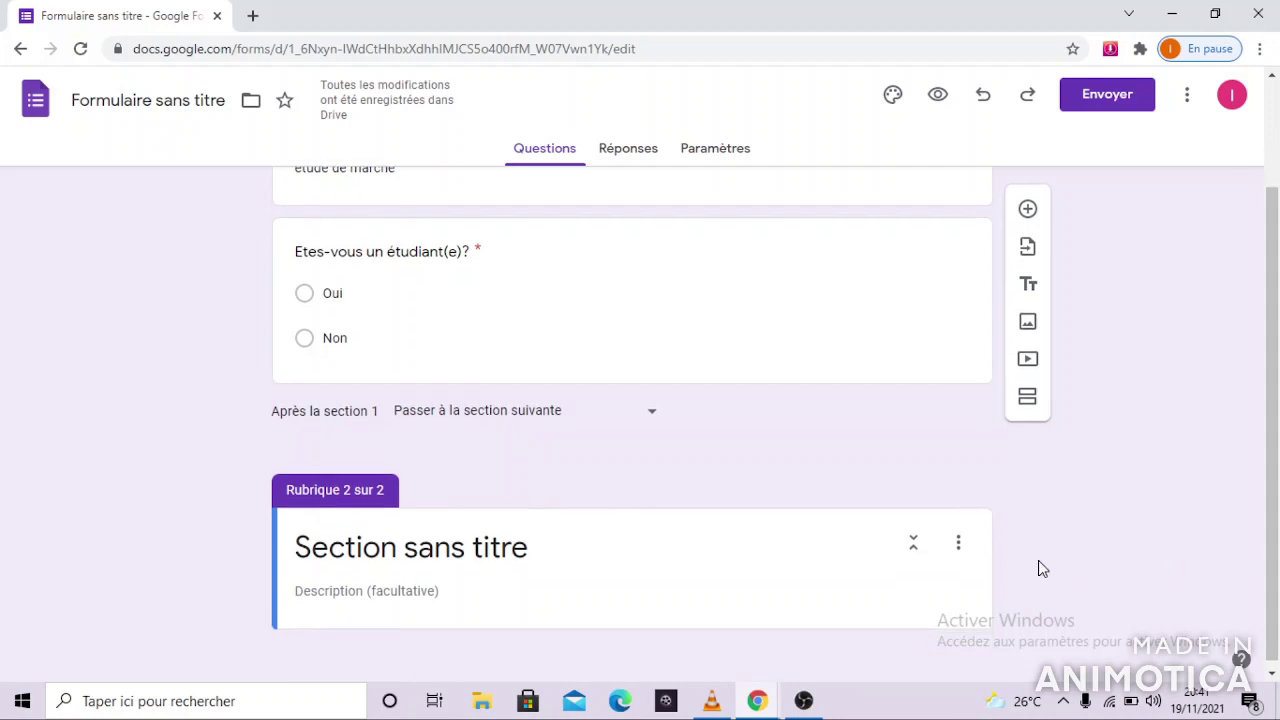
{"action": "left_click", "coordinate": [610, 541]}
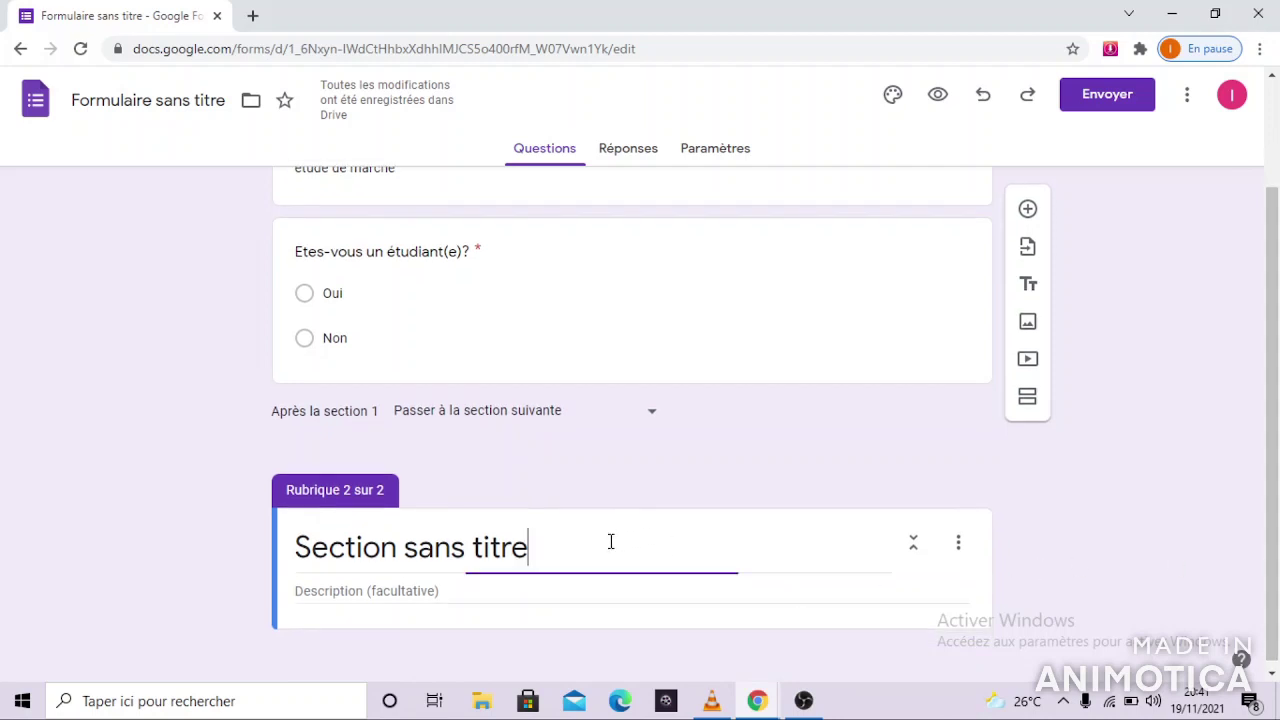
{"action": "key", "text": "BackSpace"}
{"action": "key", "text": "BackSpace"}
{"action": "key", "text": "BackSpace"}
{"action": "key", "text": "BackSpace"}
{"action": "key", "text": "BackSpace"}
{"action": "key", "text": "BackSpace"}
{"action": "key", "text": "BackSpace"}
{"action": "key", "text": "BackSpace"}
{"action": "key", "text": "BackSpace"}
{"action": "key", "text": "BackSpace"}
{"action": "key", "text": "BackSpace"}
{"action": "key", "text": "BackSpace"}
{"action": "key", "text": "BackSpace"}
{"action": "key", "text": "BackSpace"}
{"action": "key", "text": "BackSpace"}
{"action": "key", "text": "BackSpace"}
{"action": "key", "text": "BackSpace"}
{"action": "key", "text": "BackSpace"}
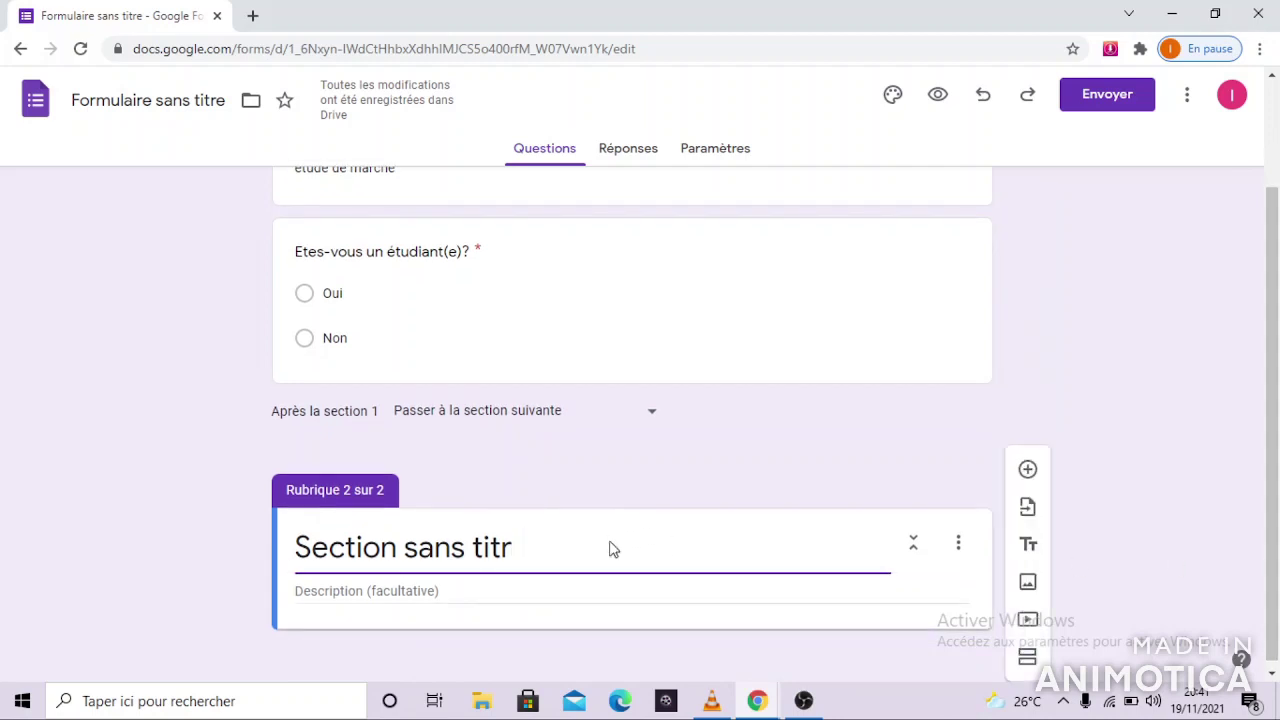
{"action": "type", "text": "S"}
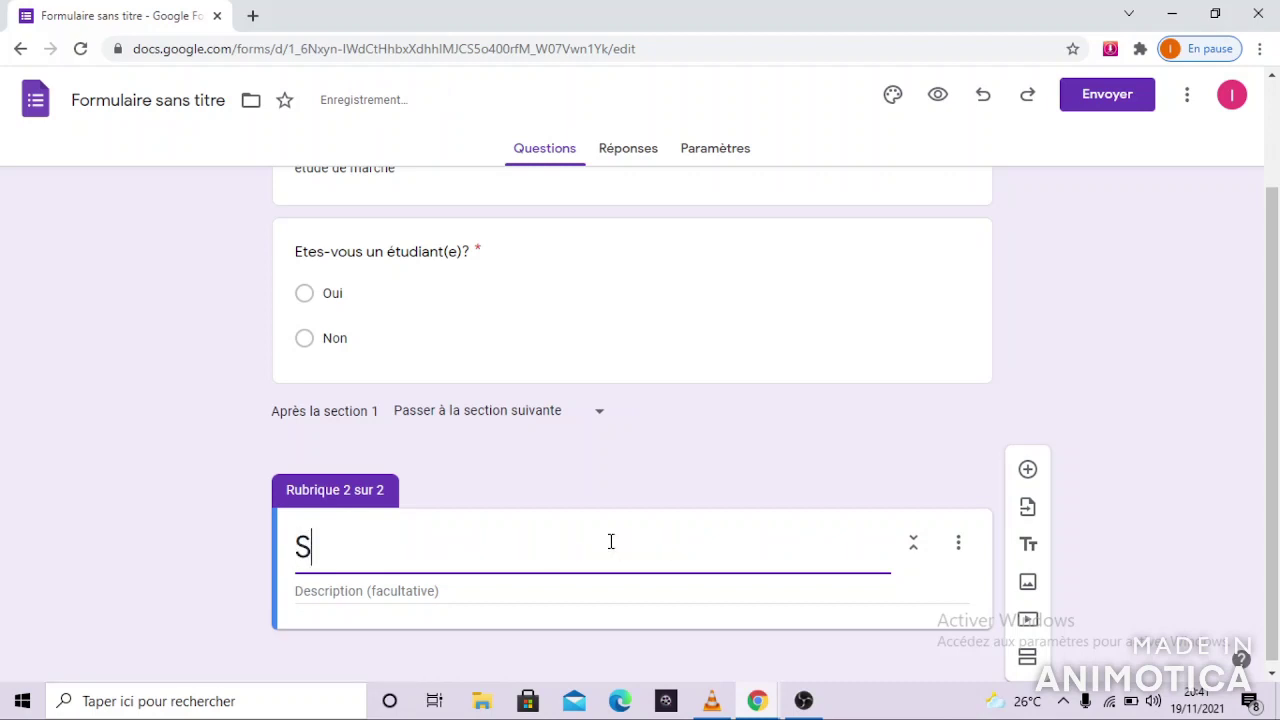
{"action": "type", "text": "ondage"}
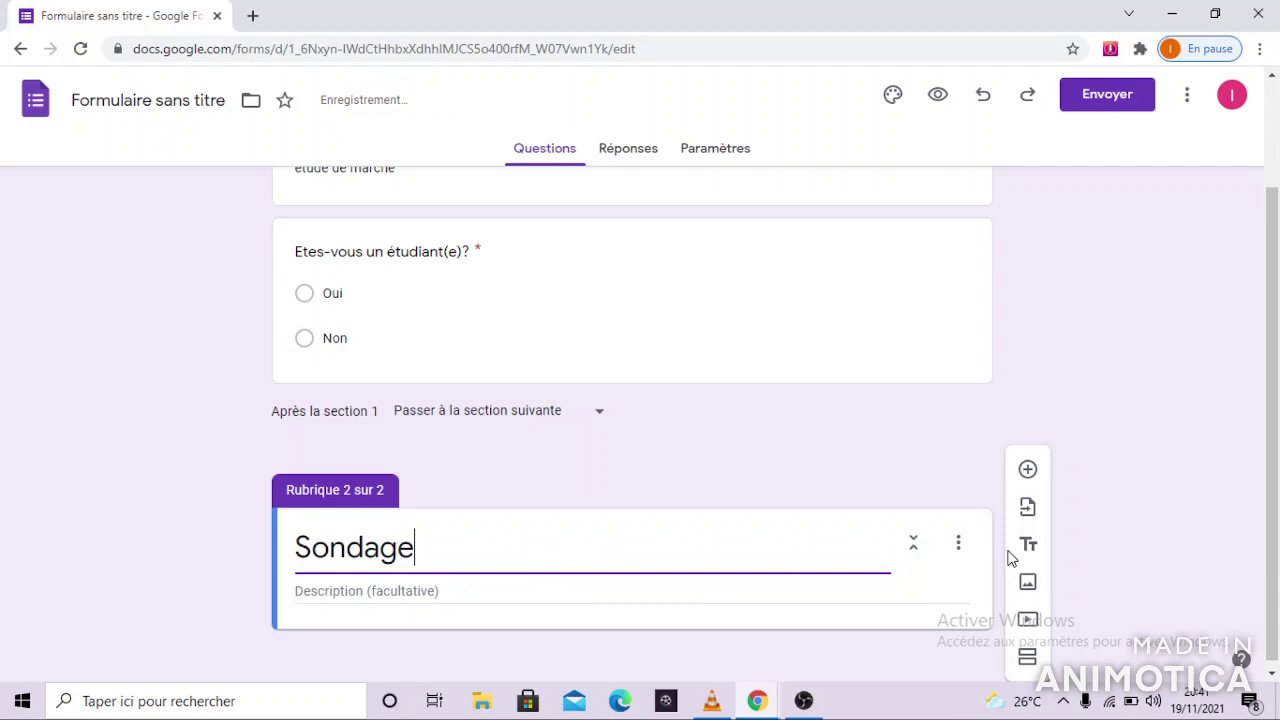
Add a question to the "Sondage" section with the text "Avez-vous un projet professionnel ?"
{"action": "scroll", "coordinate": [1276, 490], "scroll_direction": "down", "scroll_amount": 1}
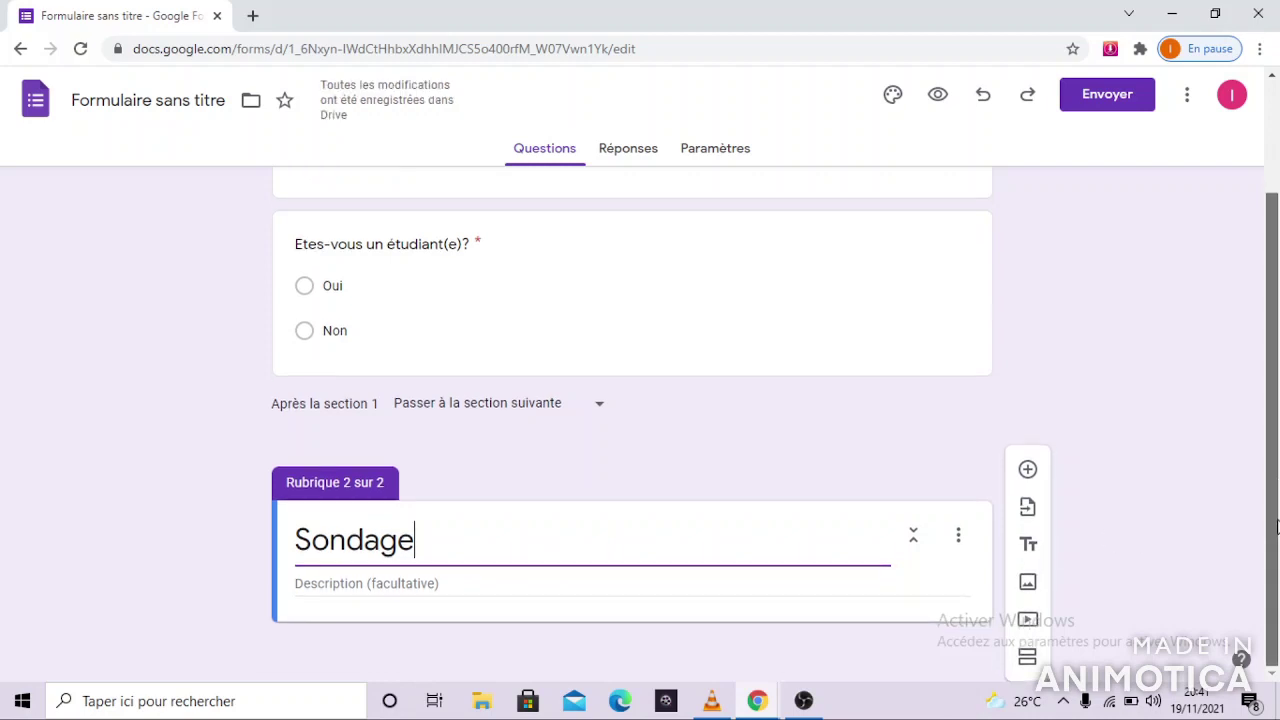
{"action": "left_click", "coordinate": [1036, 474]}
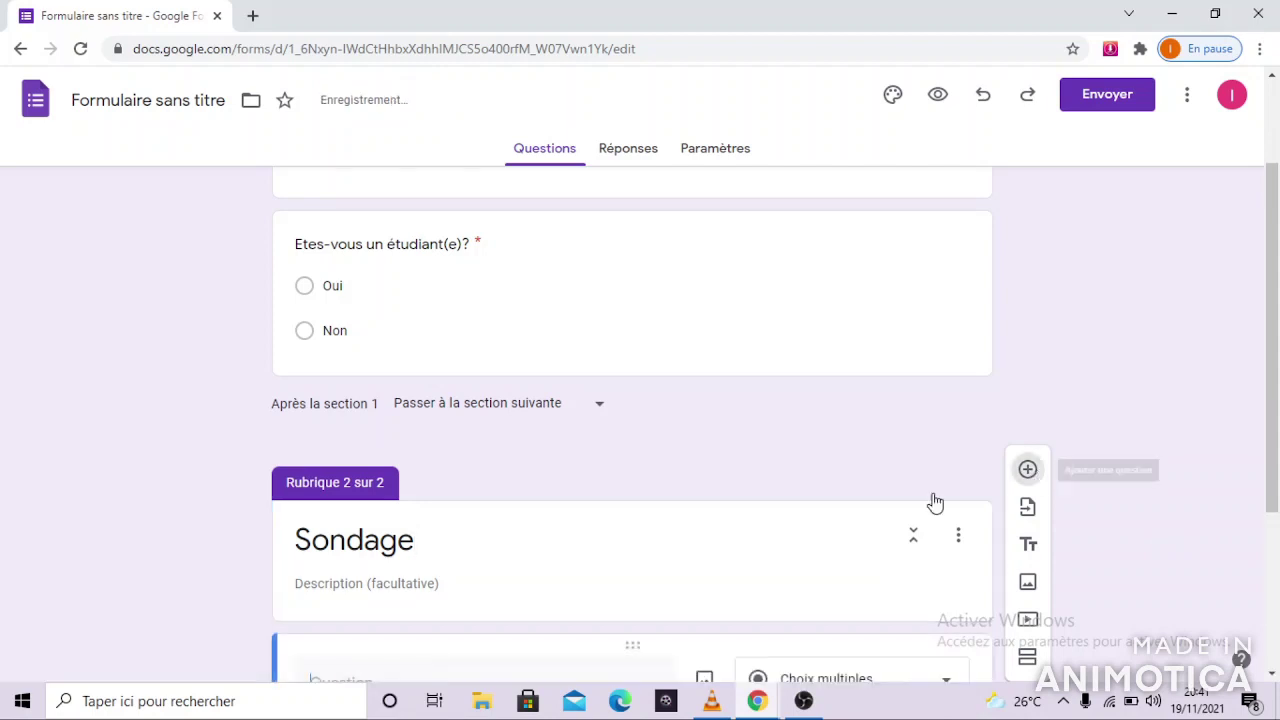
{"action": "left_click_drag", "start_coordinate": [1276, 366], "coordinate": [1277, 470]}
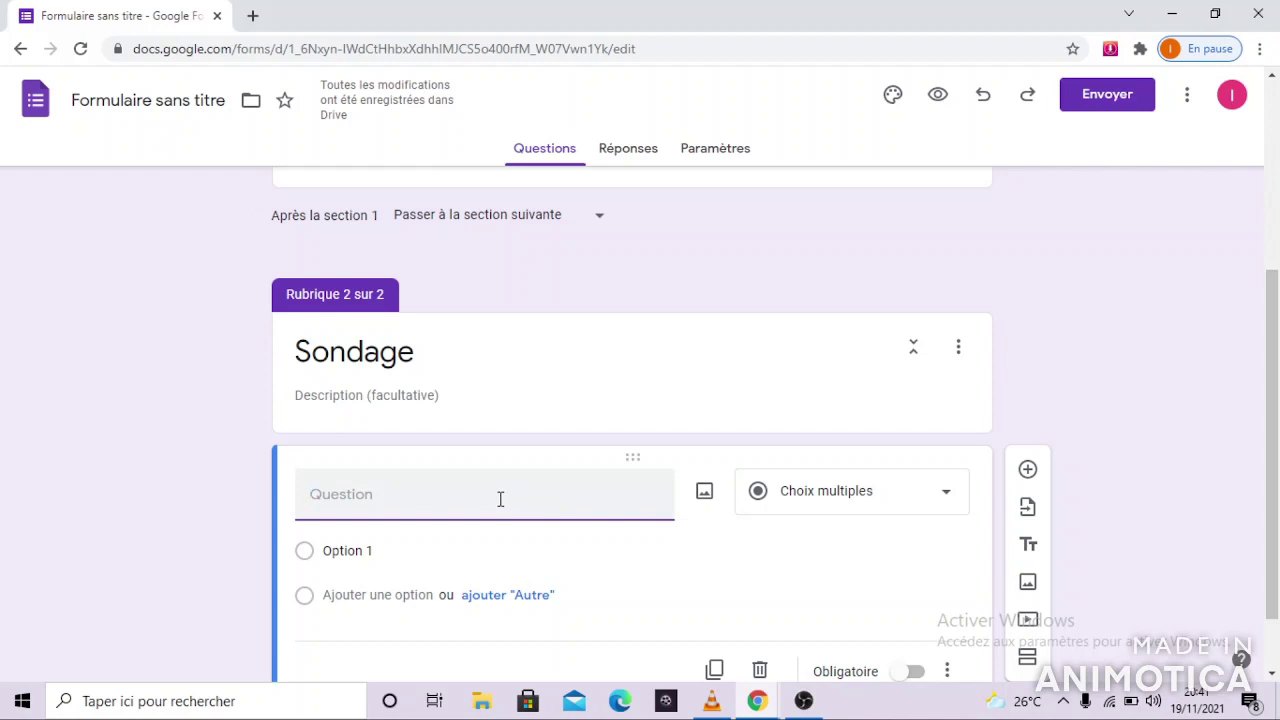
{"action": "type", "text": "Avez"}
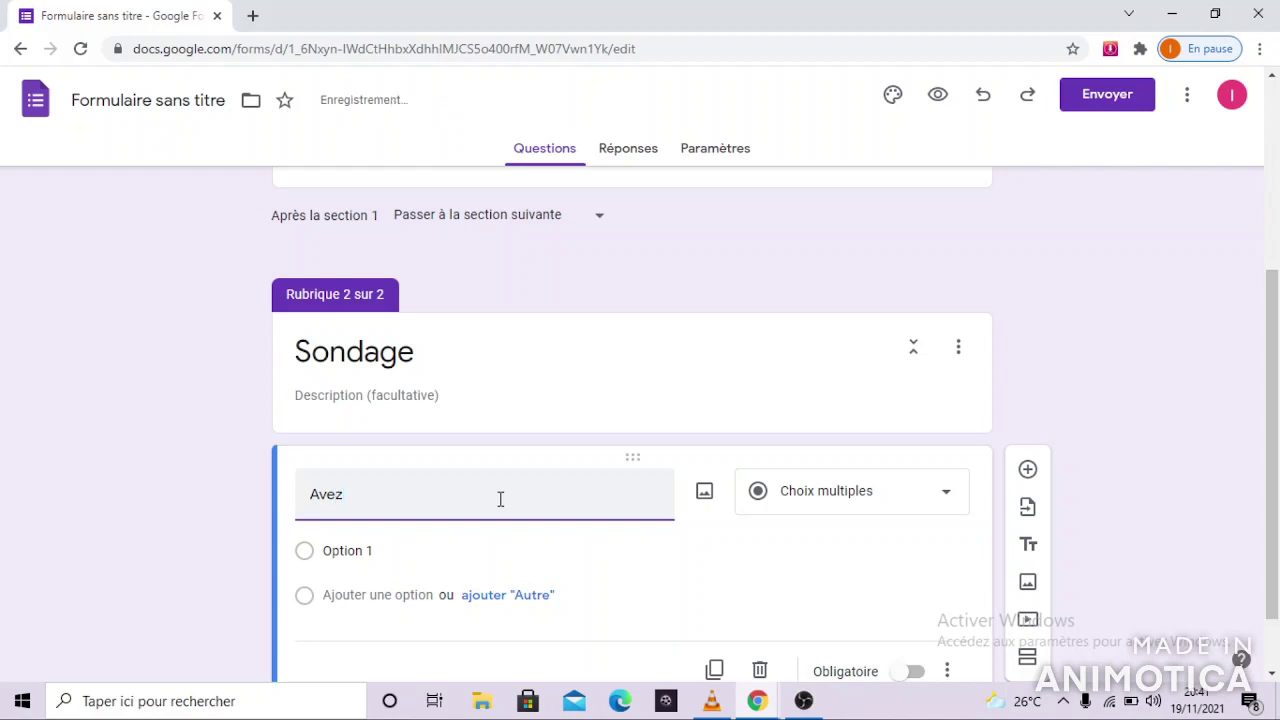
{"action": "type", "text": "-vous un "}
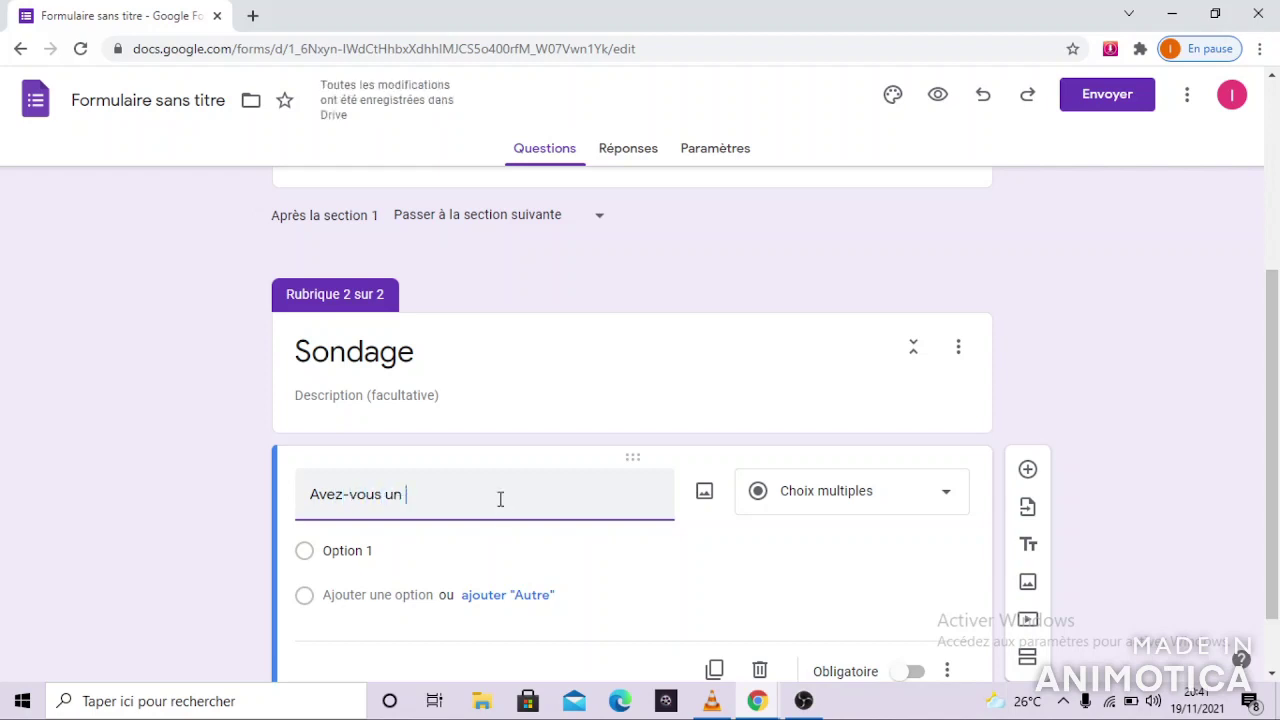
{"action": "type", "text": "projet "}
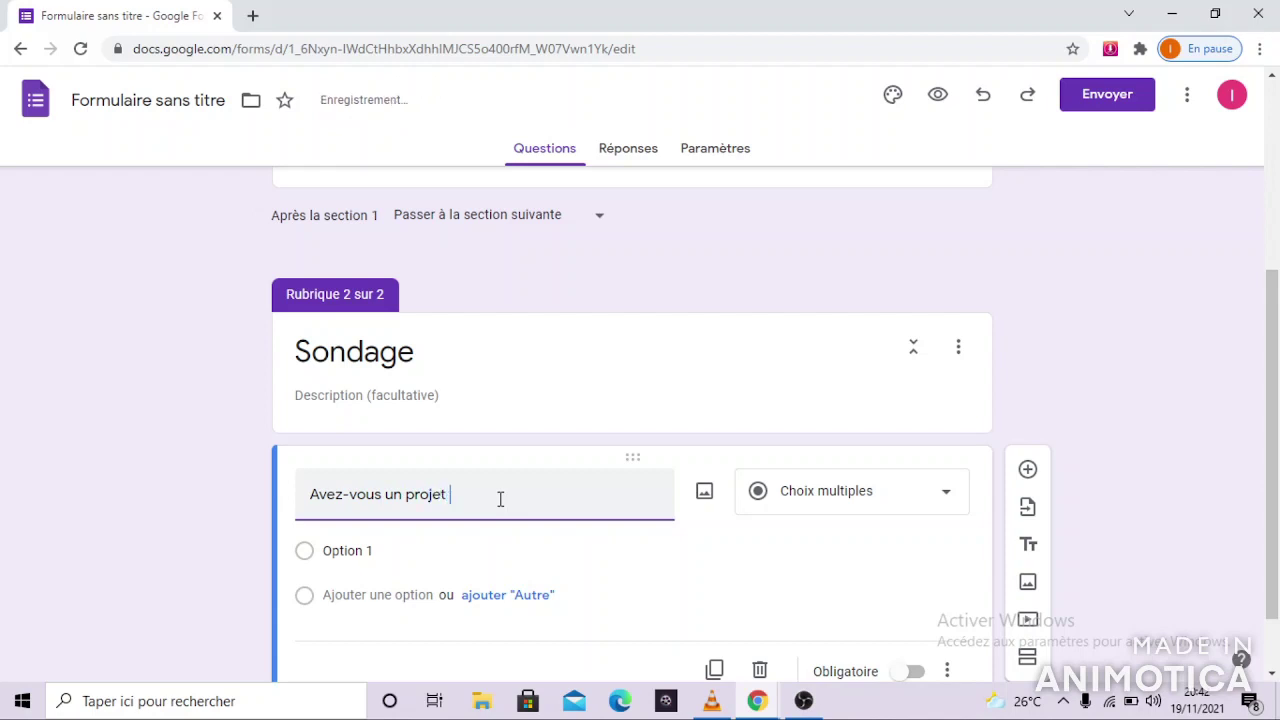
{"action": "type", "text": "professionnel ?"}
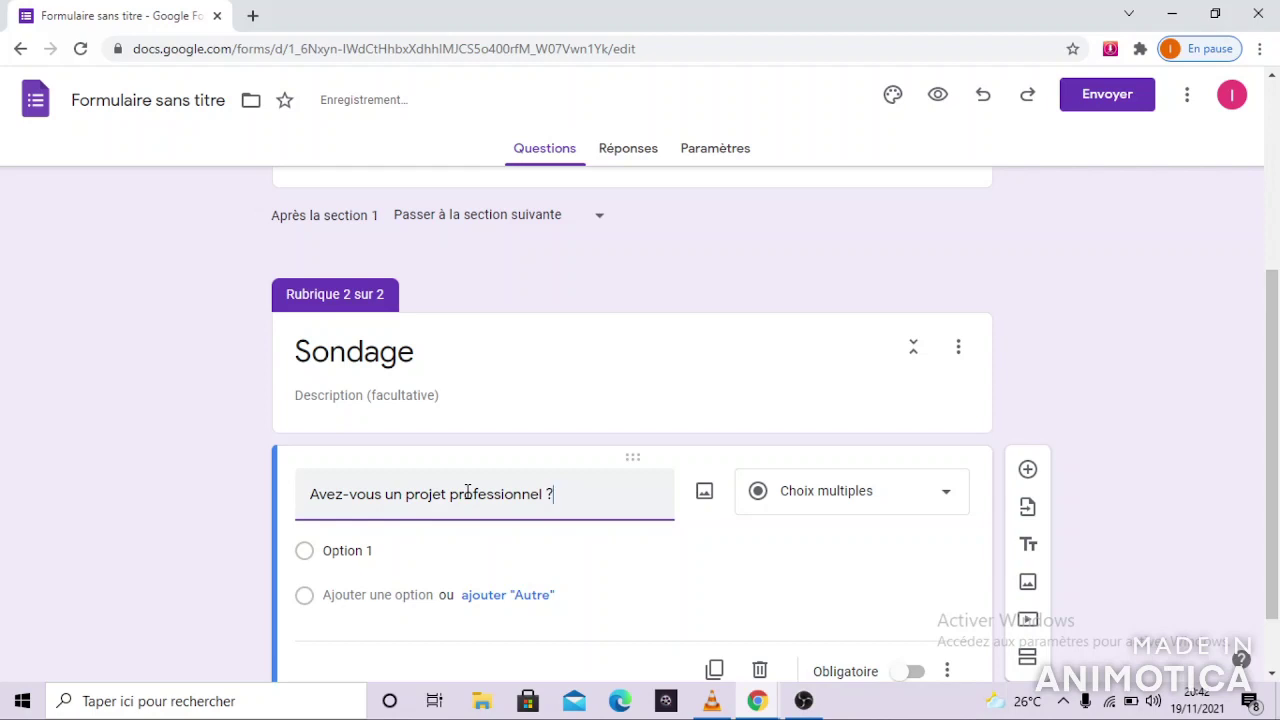
Give the professional project question the answer options "Oui" and "Non" and make it required
{"action": "left_click", "coordinate": [372, 550]}
{"action": "key", "text": "BackSpace"}
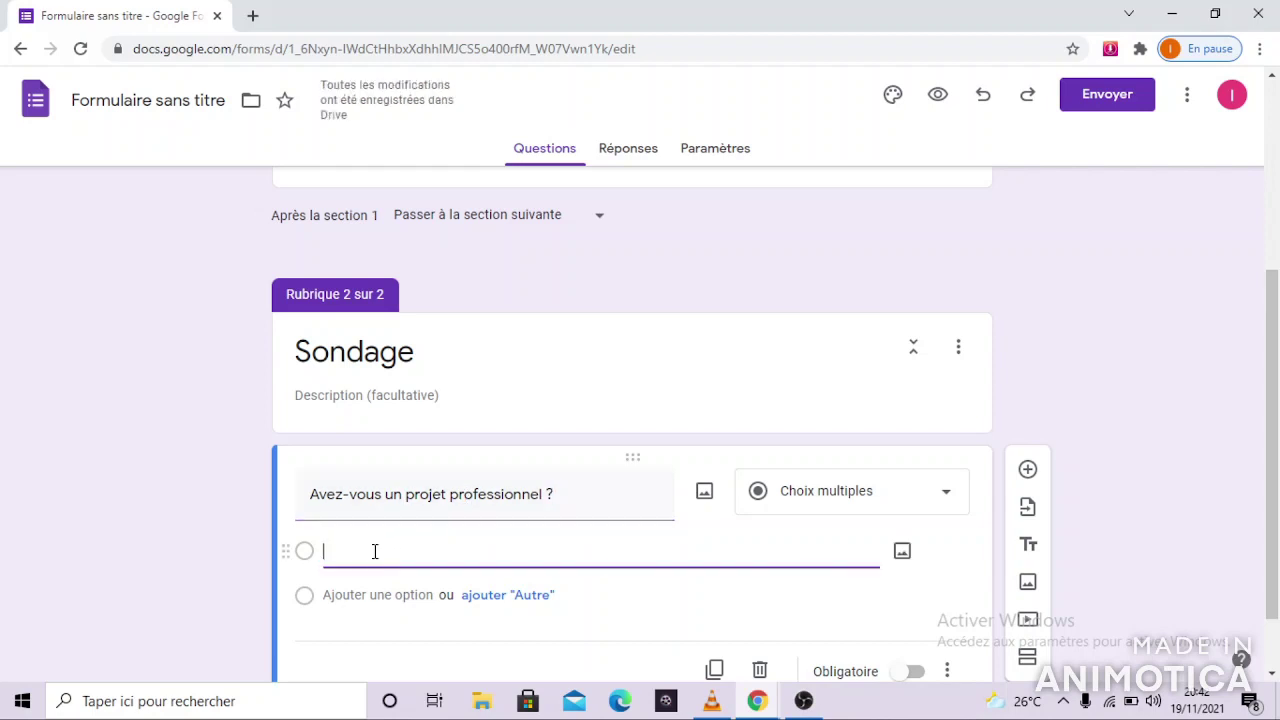
{"action": "type", "text": "Oui"}
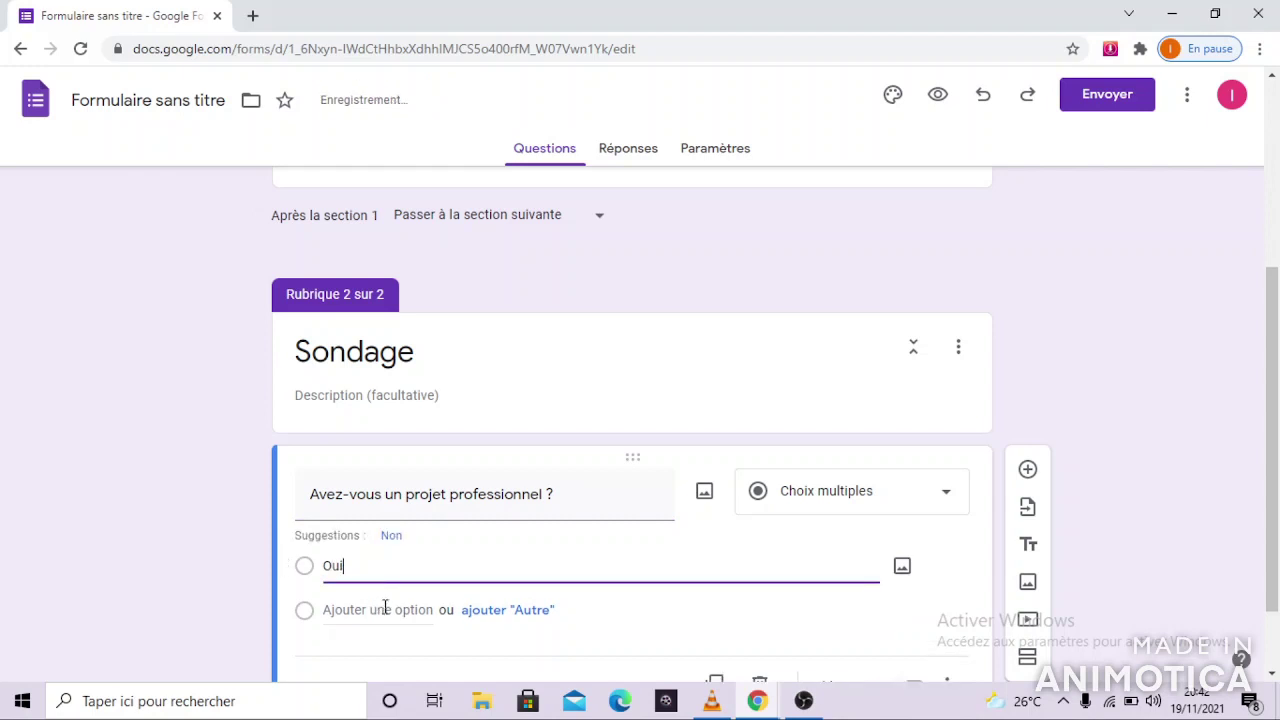
{"action": "left_click", "coordinate": [385, 608]}
{"action": "type", "text": "Non"}
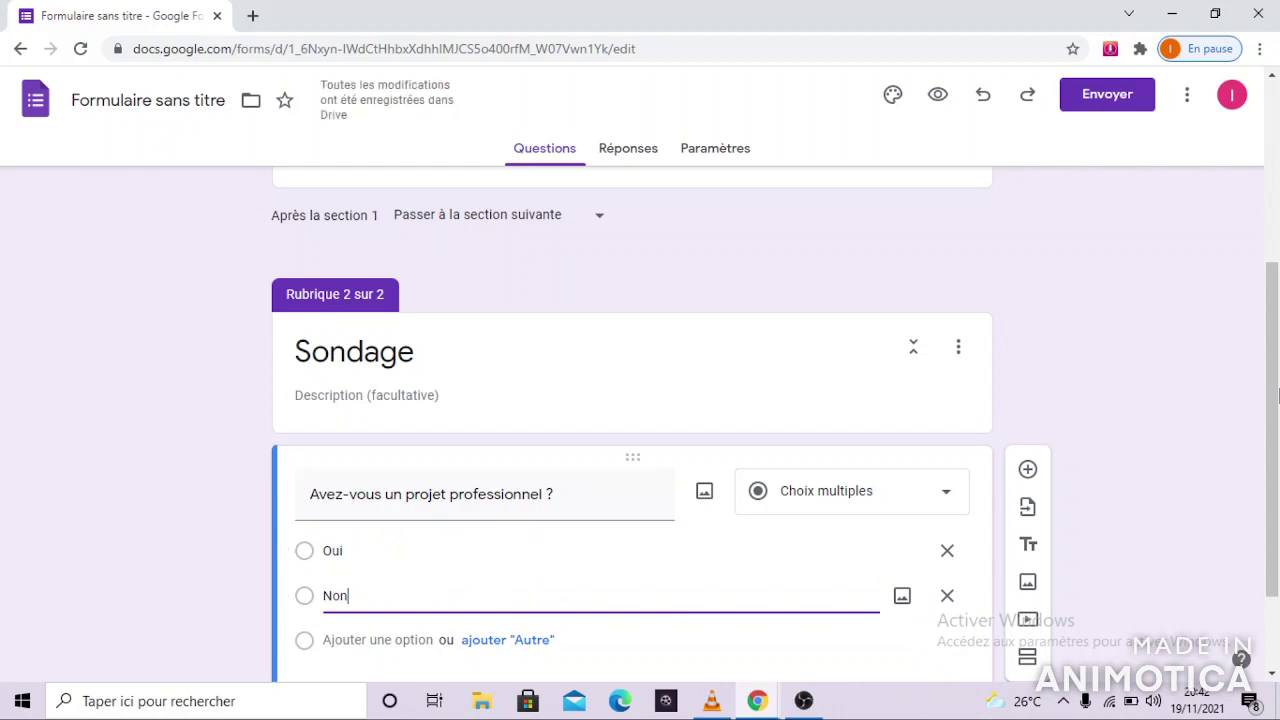
{"action": "scroll", "coordinate": [1277, 420], "scroll_direction": "down", "scroll_amount": 1}
{"action": "scroll", "coordinate": [1277, 420], "scroll_direction": "down", "scroll_amount": 2}
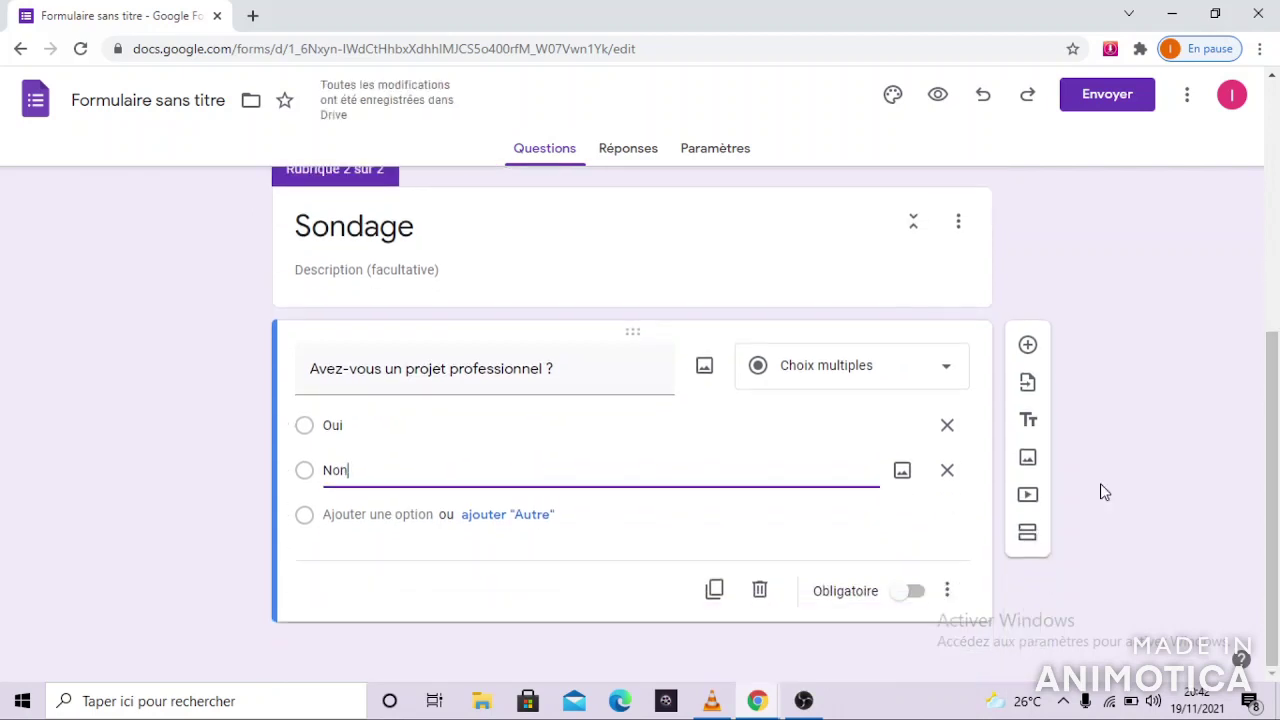
{"action": "left_click", "coordinate": [913, 595]}
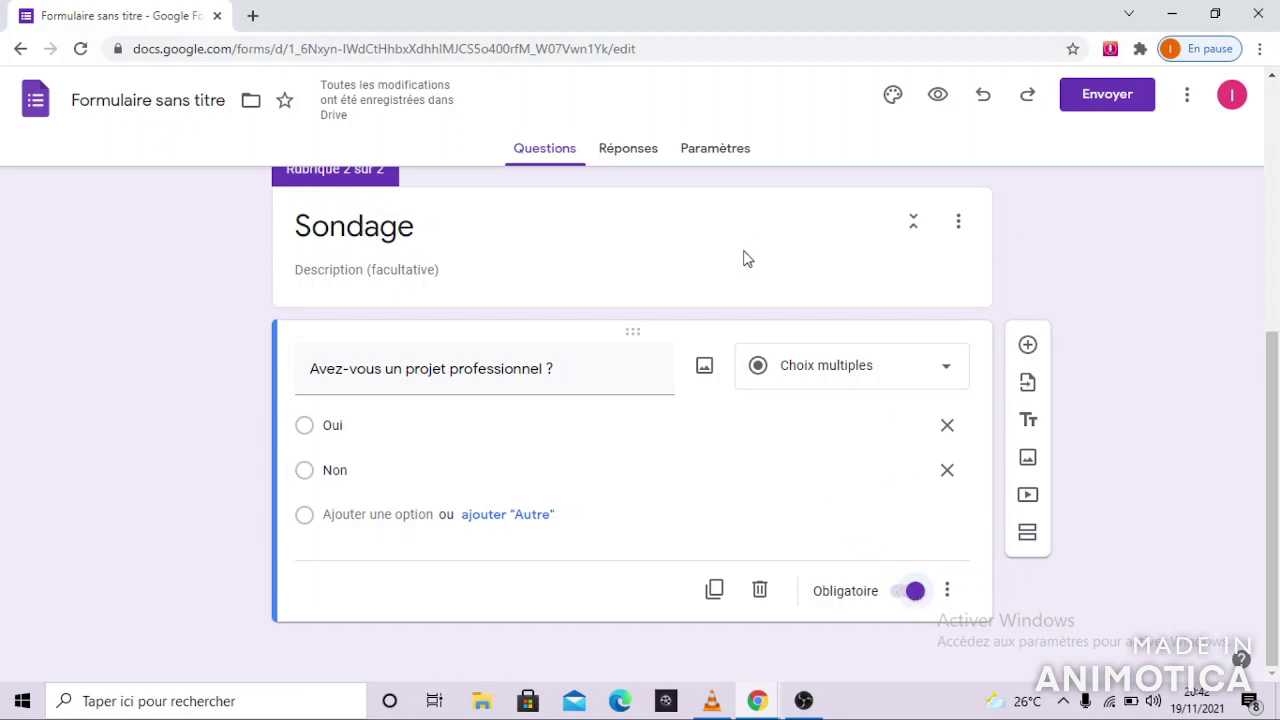
Open the form's sending options, choose sharing by link, and shorten the URL for copying
{"action": "left_click_drag", "start_coordinate": [1277, 376], "coordinate": [1277, 265]}
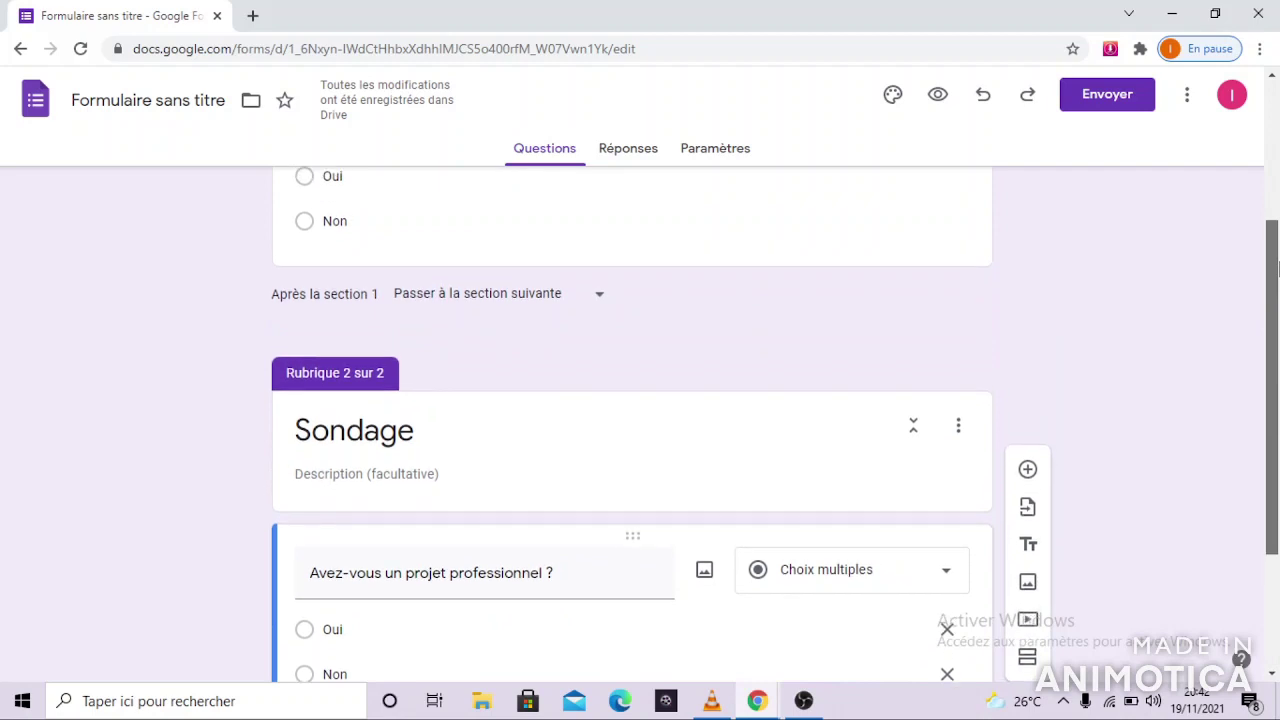
{"action": "mouse_move", "coordinate": [1277, 262]}
{"action": "left_mouse_down"}
{"action": "mouse_move", "coordinate": [1277, 205]}
{"action": "mouse_move", "coordinate": [1276, 243]}
{"action": "left_mouse_up"}
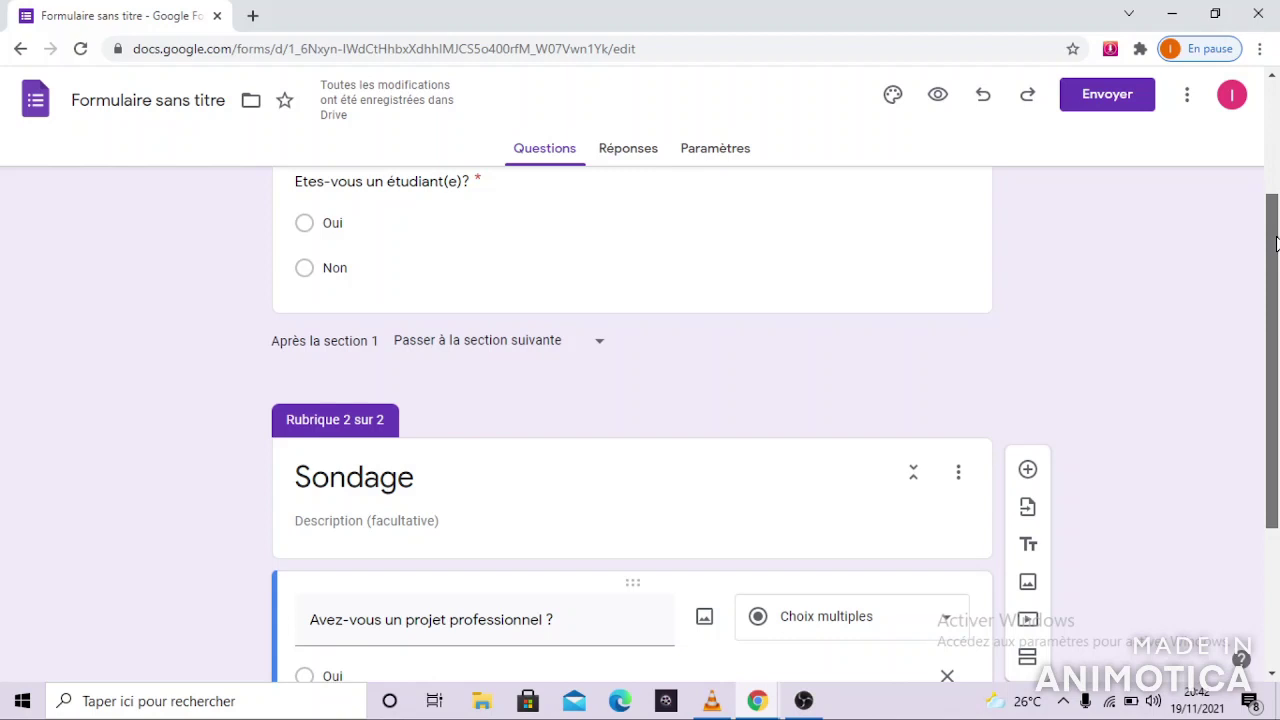
{"action": "left_click_drag", "start_coordinate": [1276, 243], "coordinate": [1276, 277]}
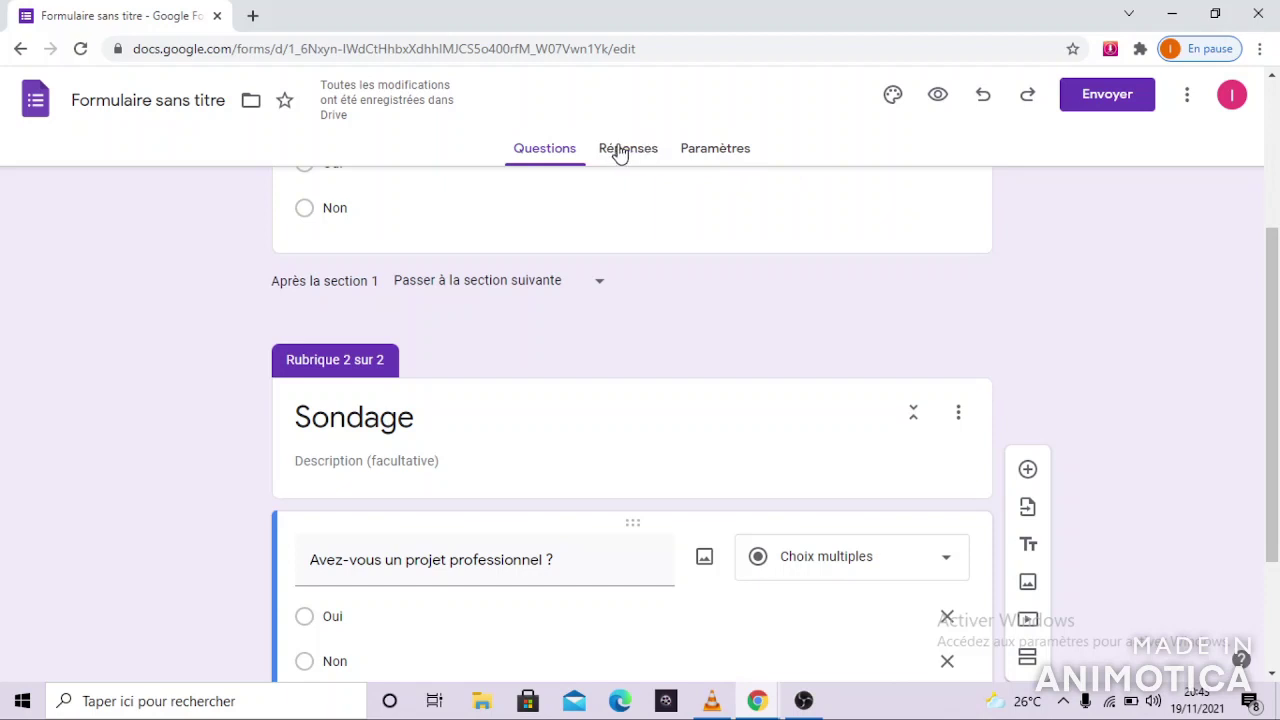
{"action": "left_click", "coordinate": [1103, 106]}
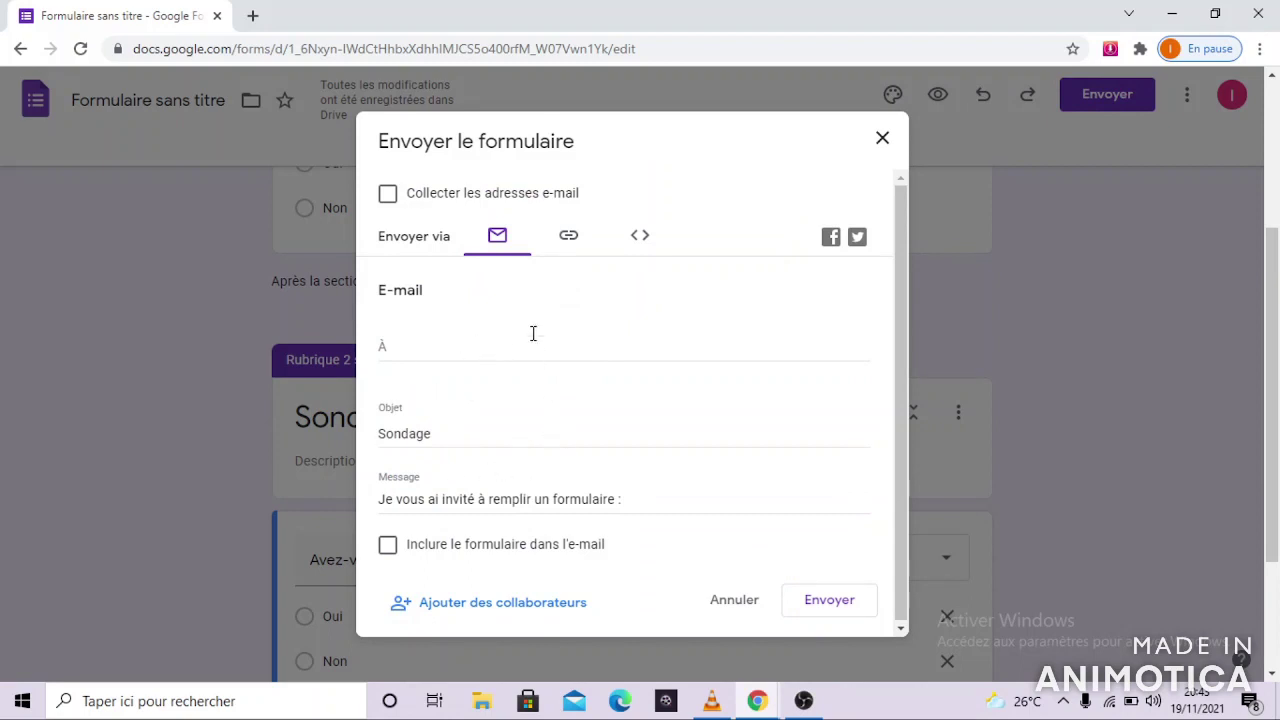
{"action": "left_click", "coordinate": [570, 240]}
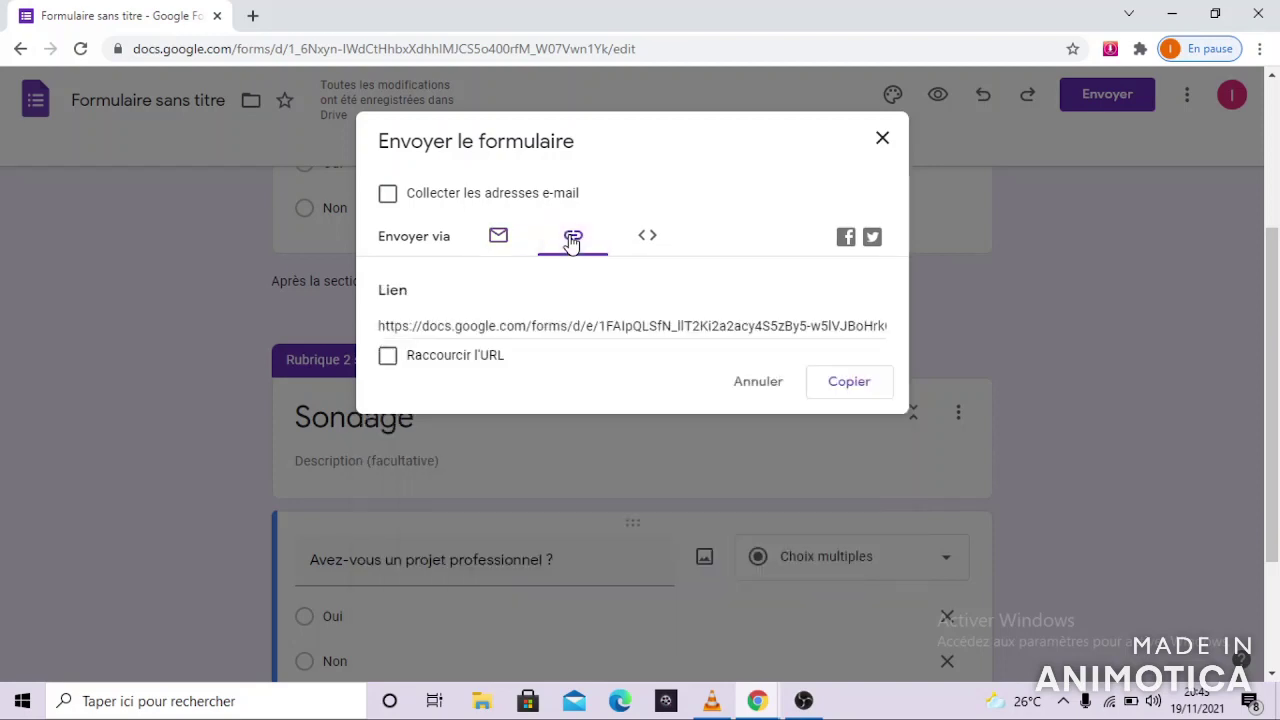
{"action": "left_click", "coordinate": [387, 358]}
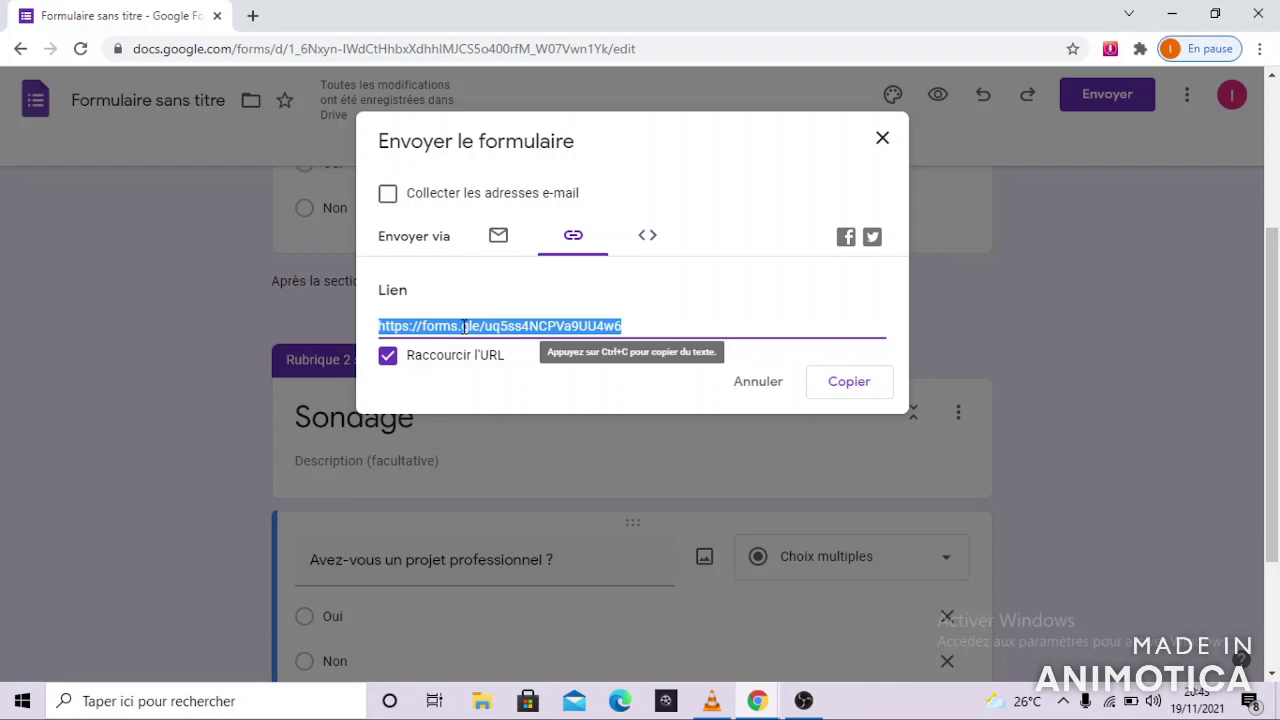
Minimize the form editor and open a new, maximized Google Chrome window
{"action": "left_click", "coordinate": [1171, 14]}
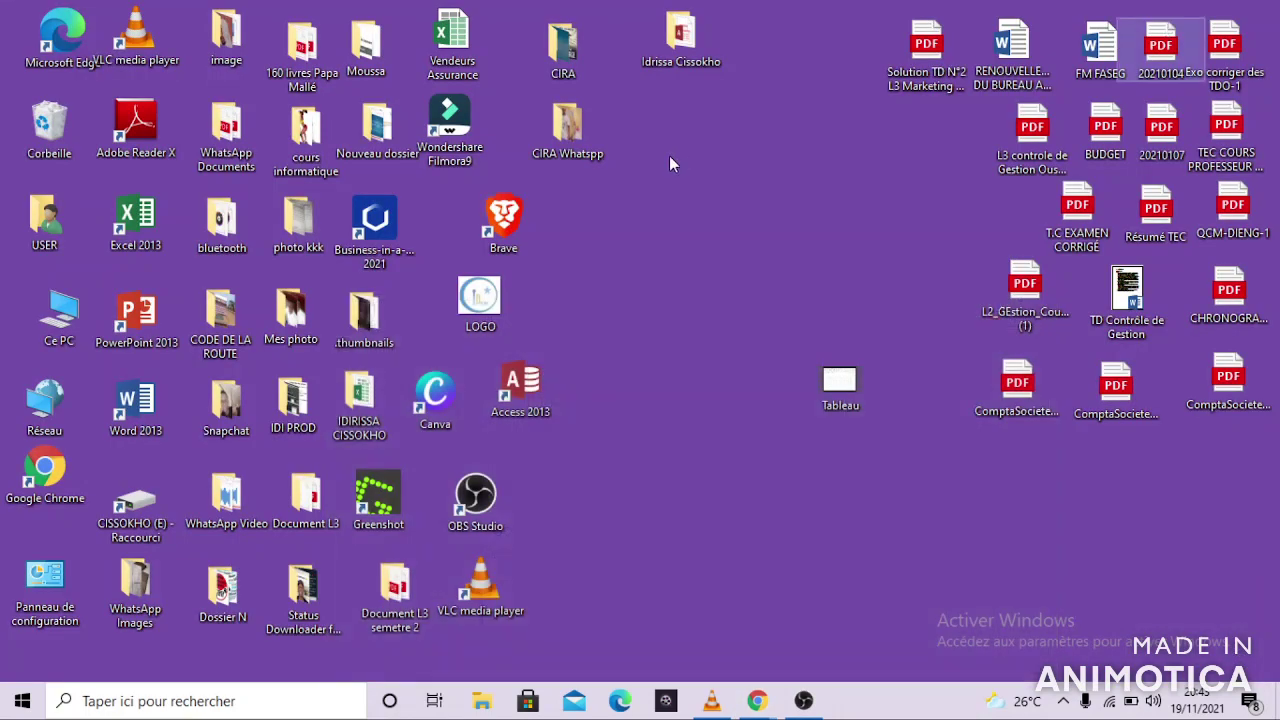
{"action": "double_click", "coordinate": [62, 480]}
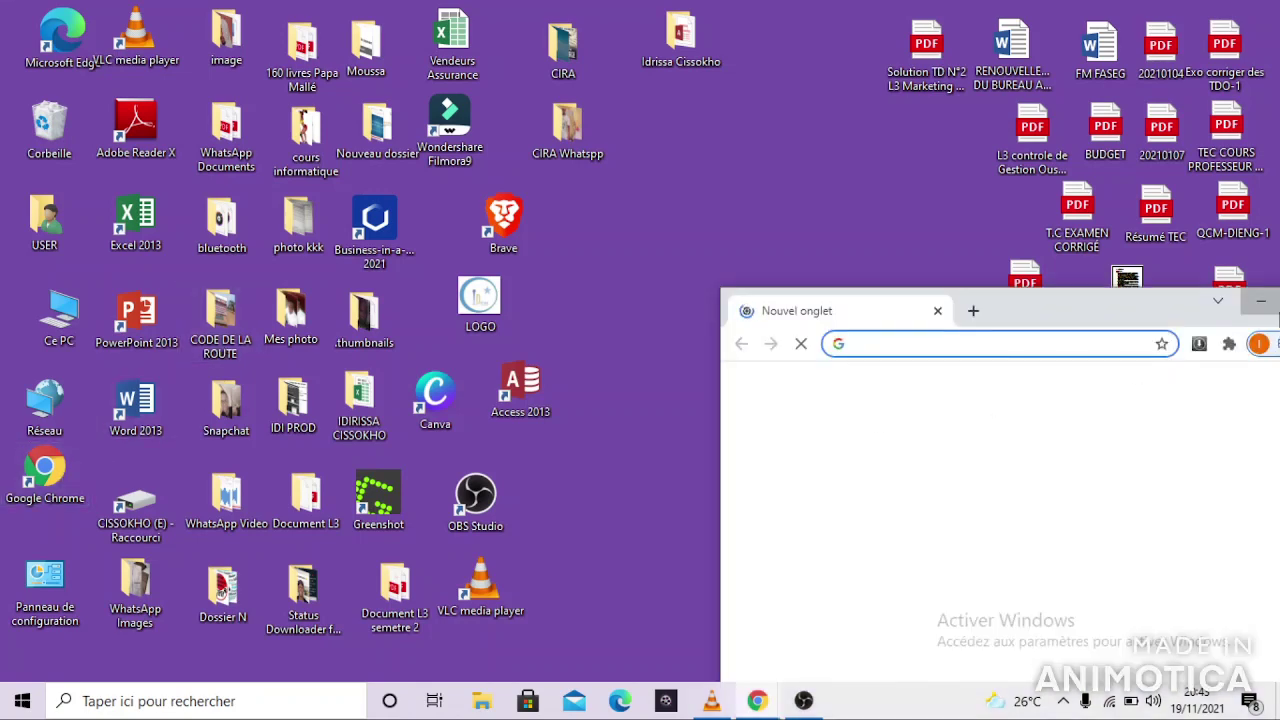
{"action": "left_click", "coordinate": [1262, 301]}
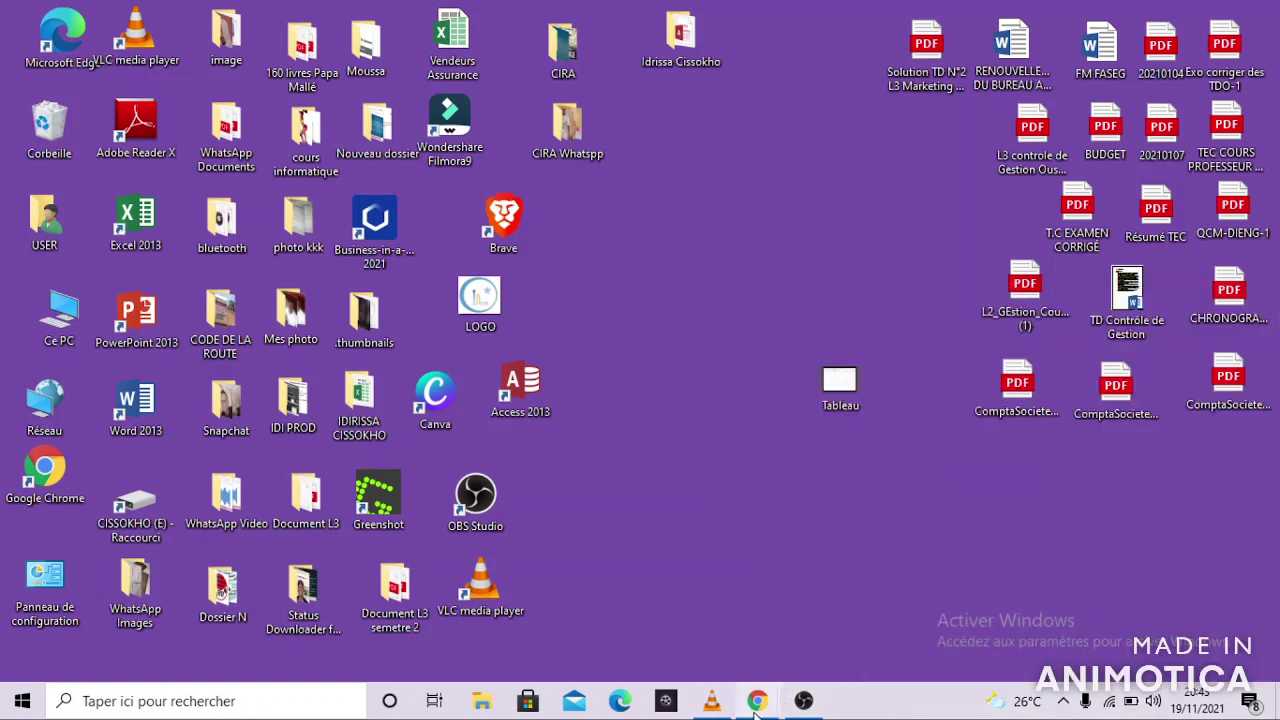
{"action": "mouse_move", "coordinate": [757, 700]}
{"action": "left_click", "coordinate": [932, 656]}
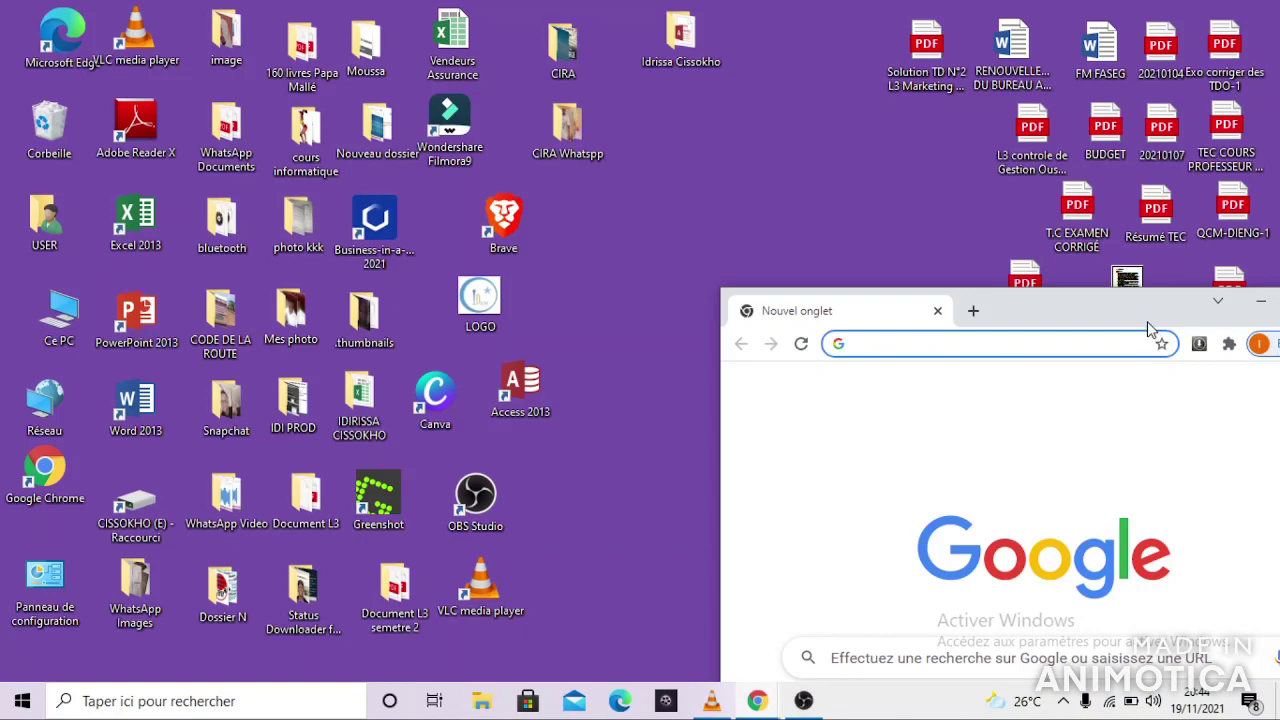
{"action": "left_click_drag", "start_coordinate": [1135, 322], "coordinate": [1077, 314]}
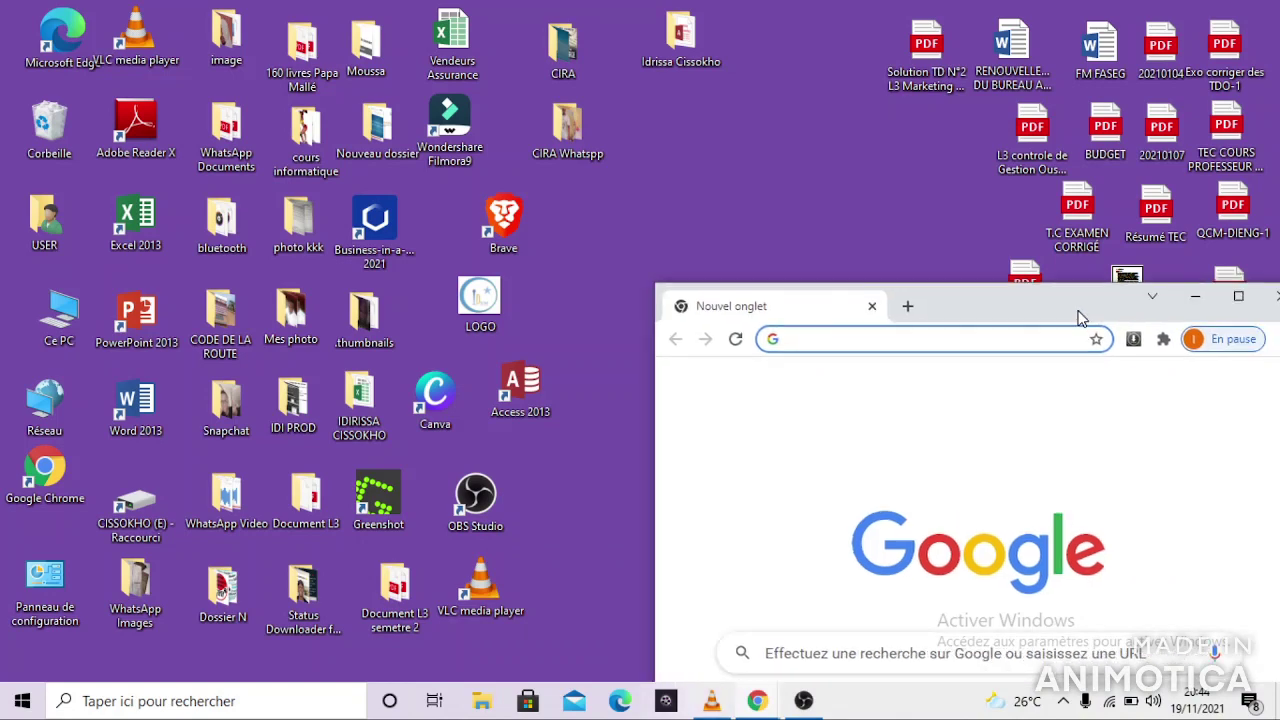
{"action": "left_click", "coordinate": [1234, 295]}
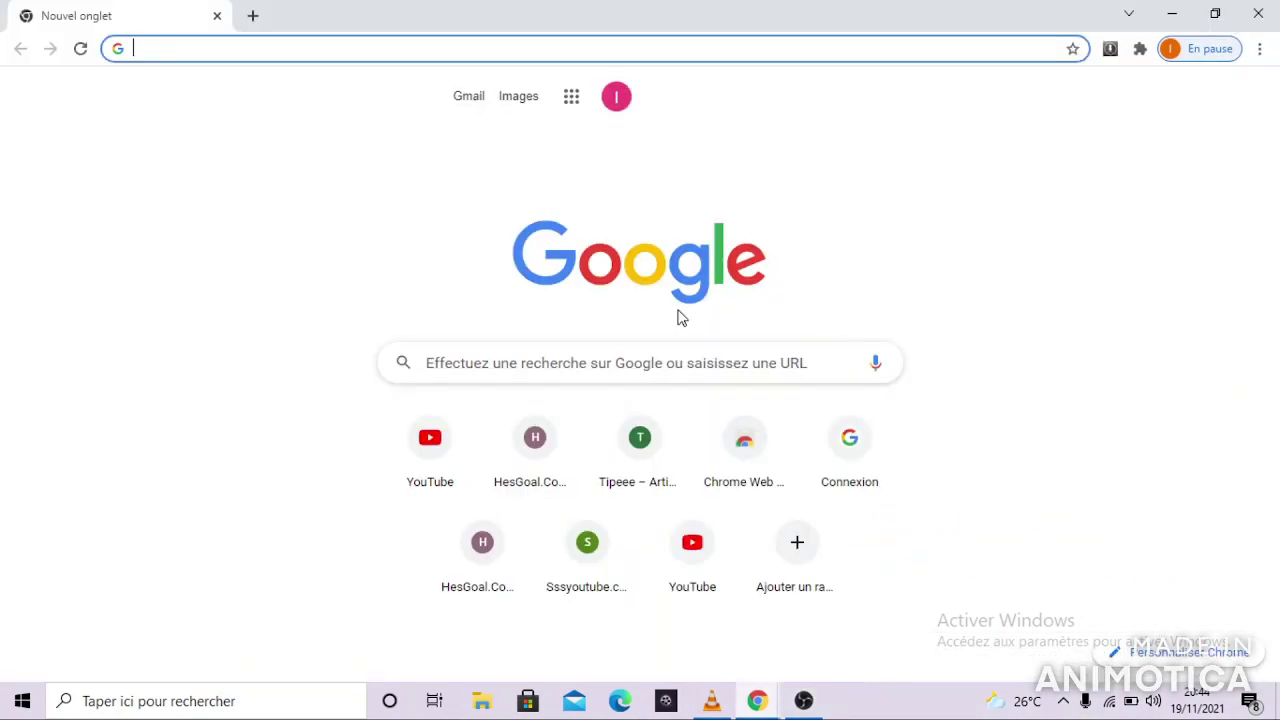
{"action": "left_click", "coordinate": [637, 52]}
{"action": "type", "text": "https://forms.gle/uq5ss4NCPVa9UU4w6"}
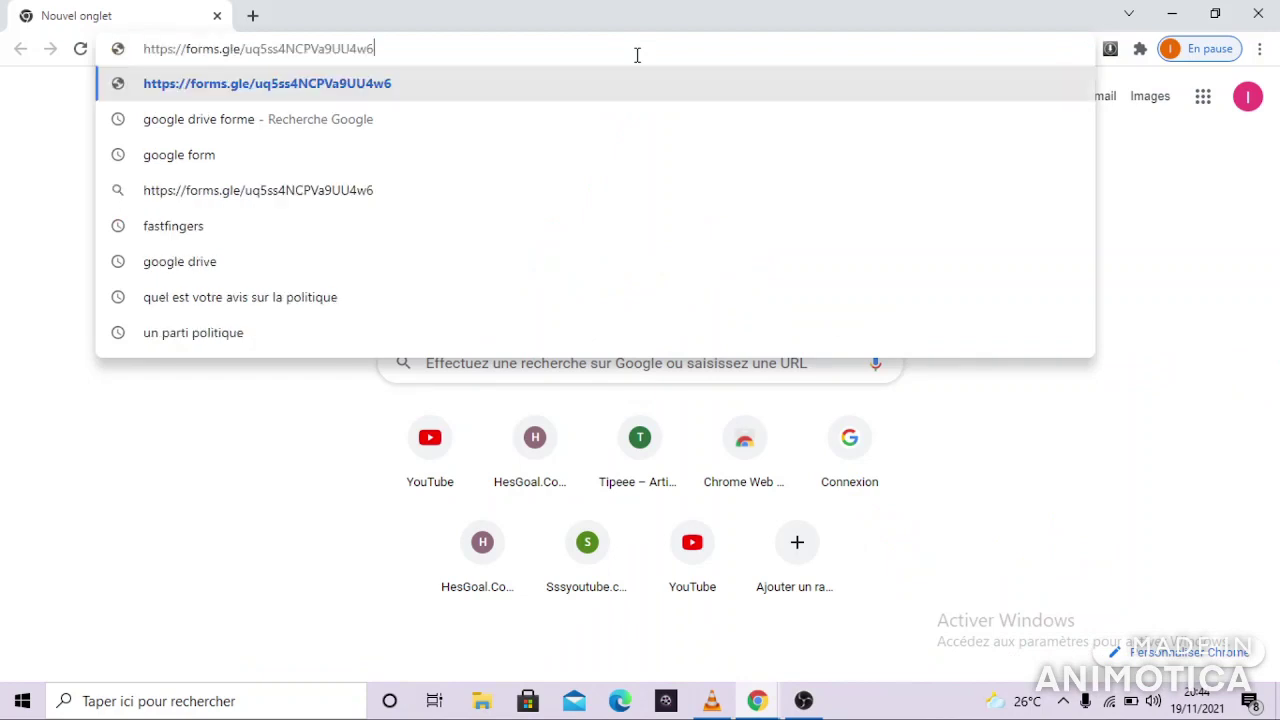
{"action": "key", "text": "Return"}
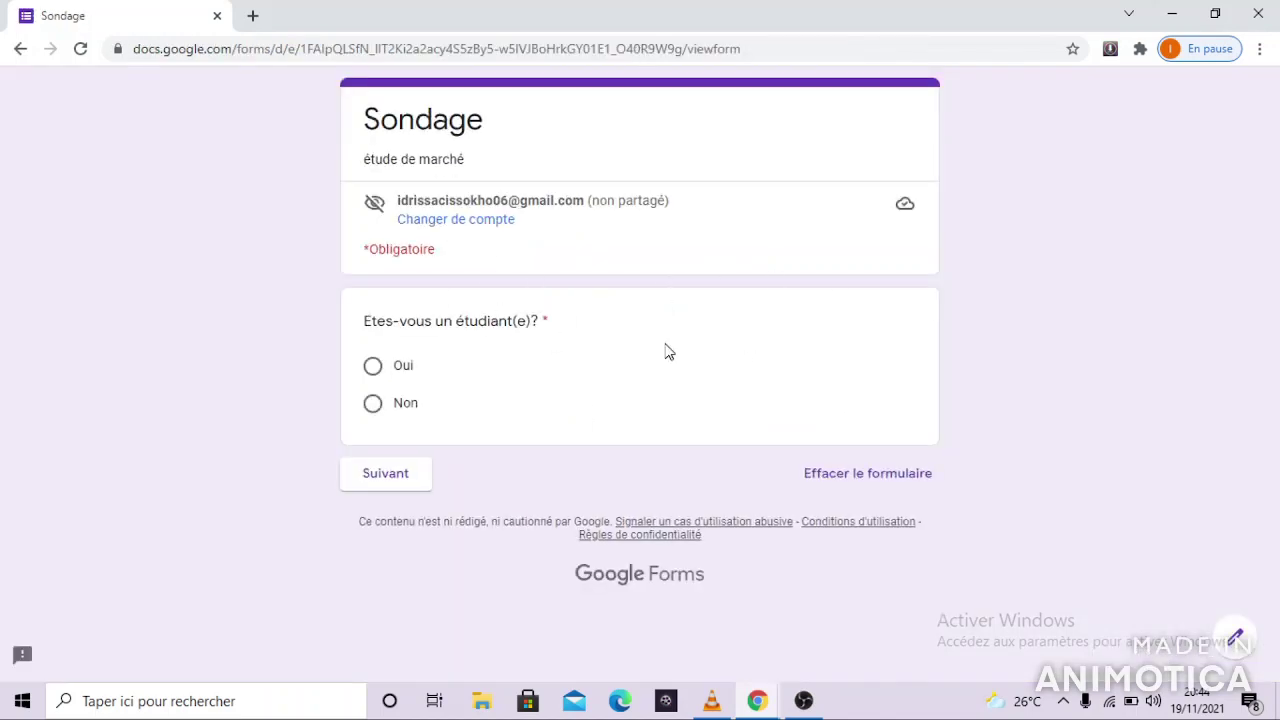
Answer "Oui" to the student question, continue to the second section to check it, and close the window without submitting
{"action": "left_click", "coordinate": [375, 368]}
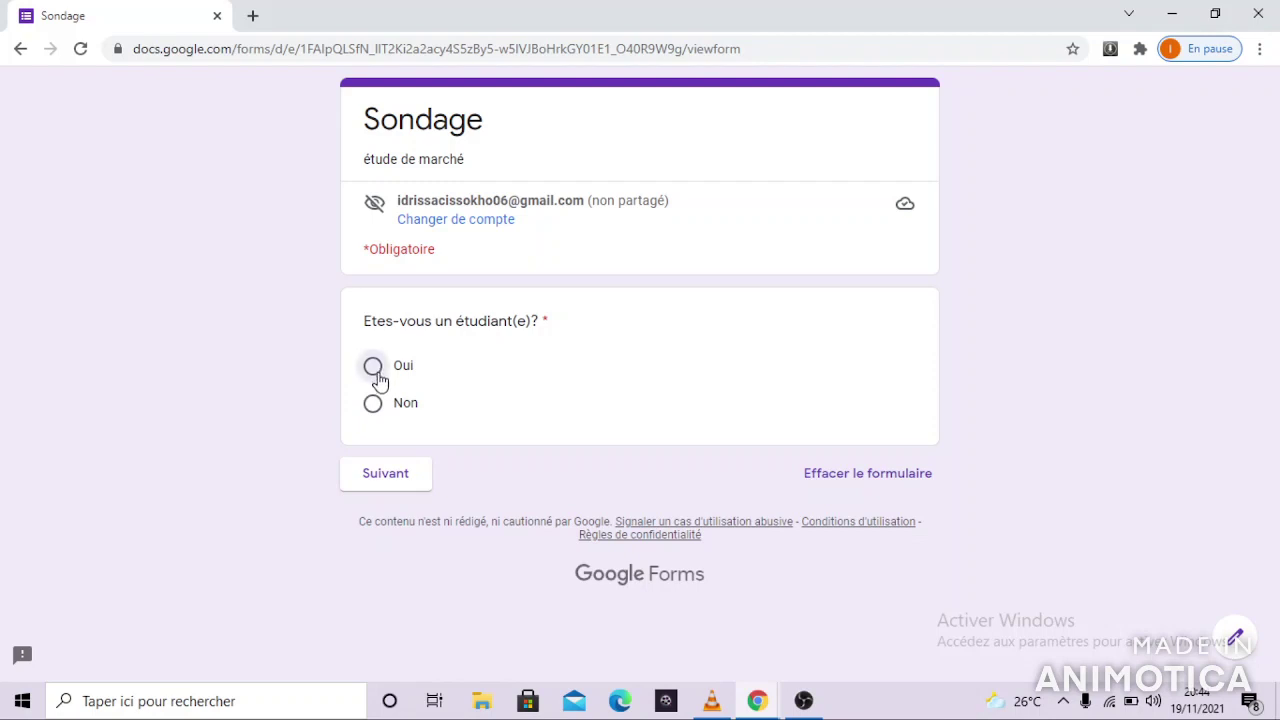
{"action": "left_click", "coordinate": [400, 480]}
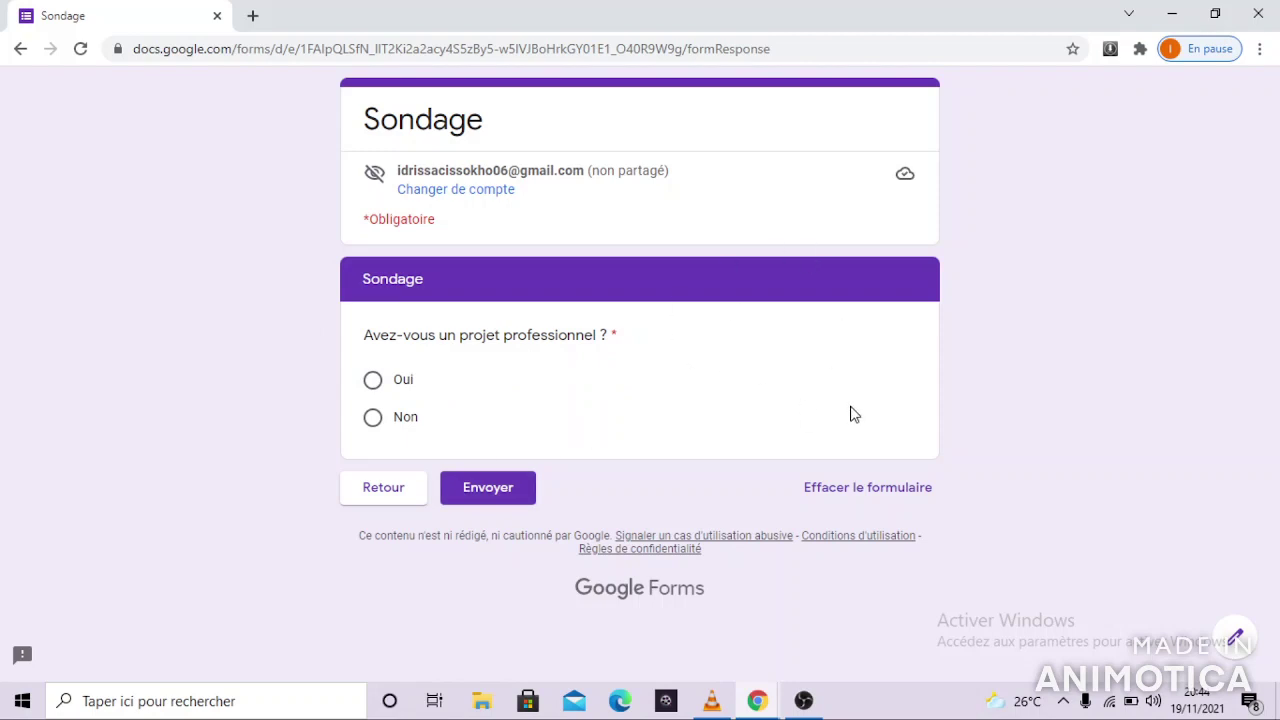
{"action": "left_click", "coordinate": [1262, 14]}
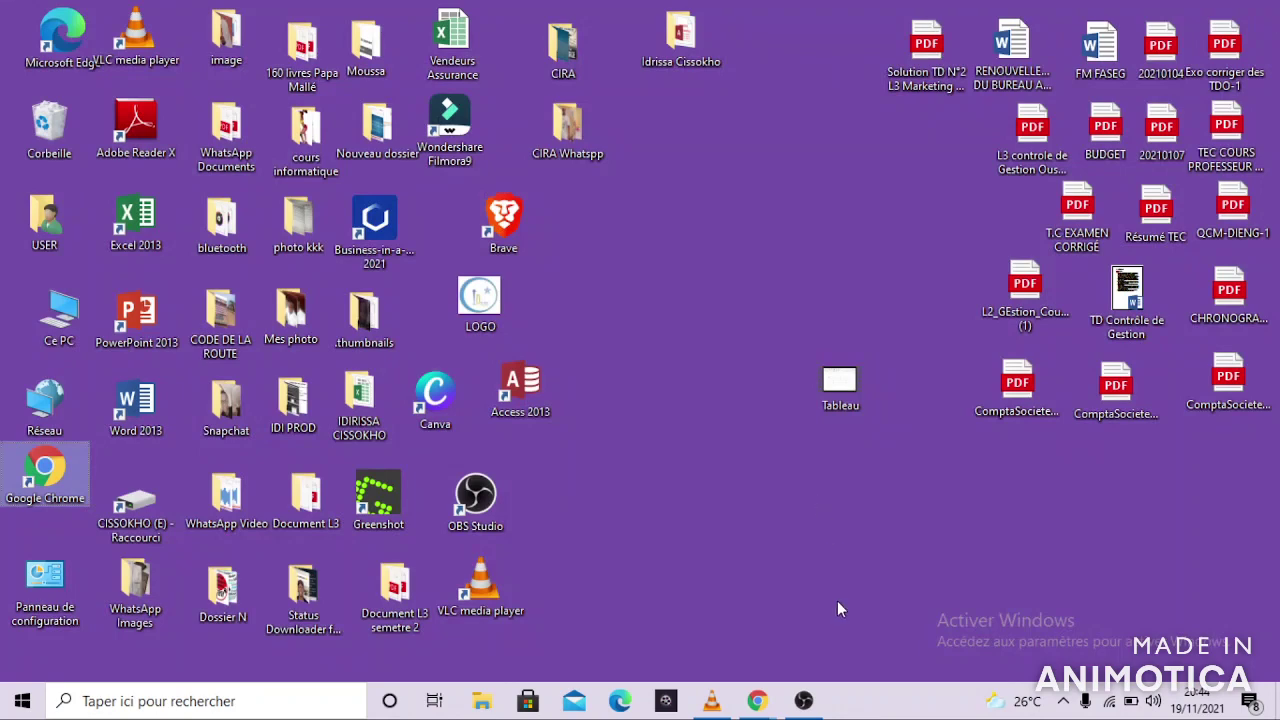
Return to the form editor, dismiss the sending dialog, and view the form's responses
{"action": "mouse_move", "coordinate": [752, 710]}
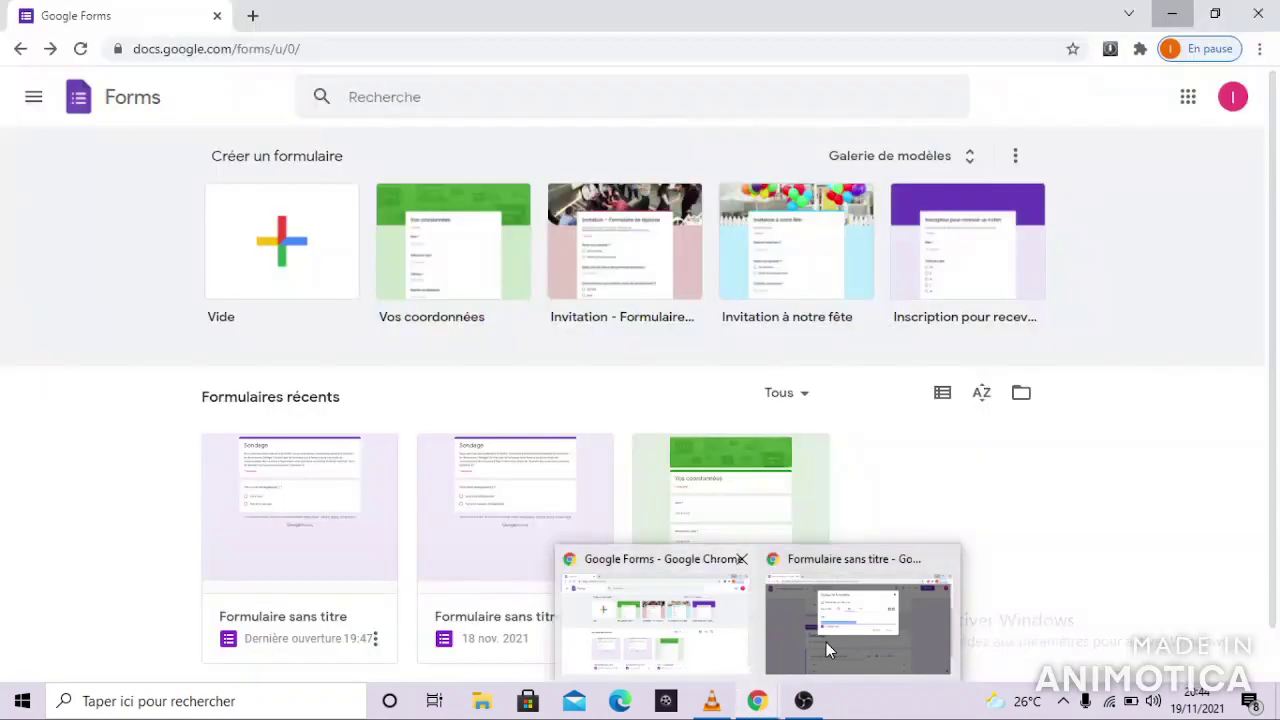
{"action": "left_click", "coordinate": [826, 645]}
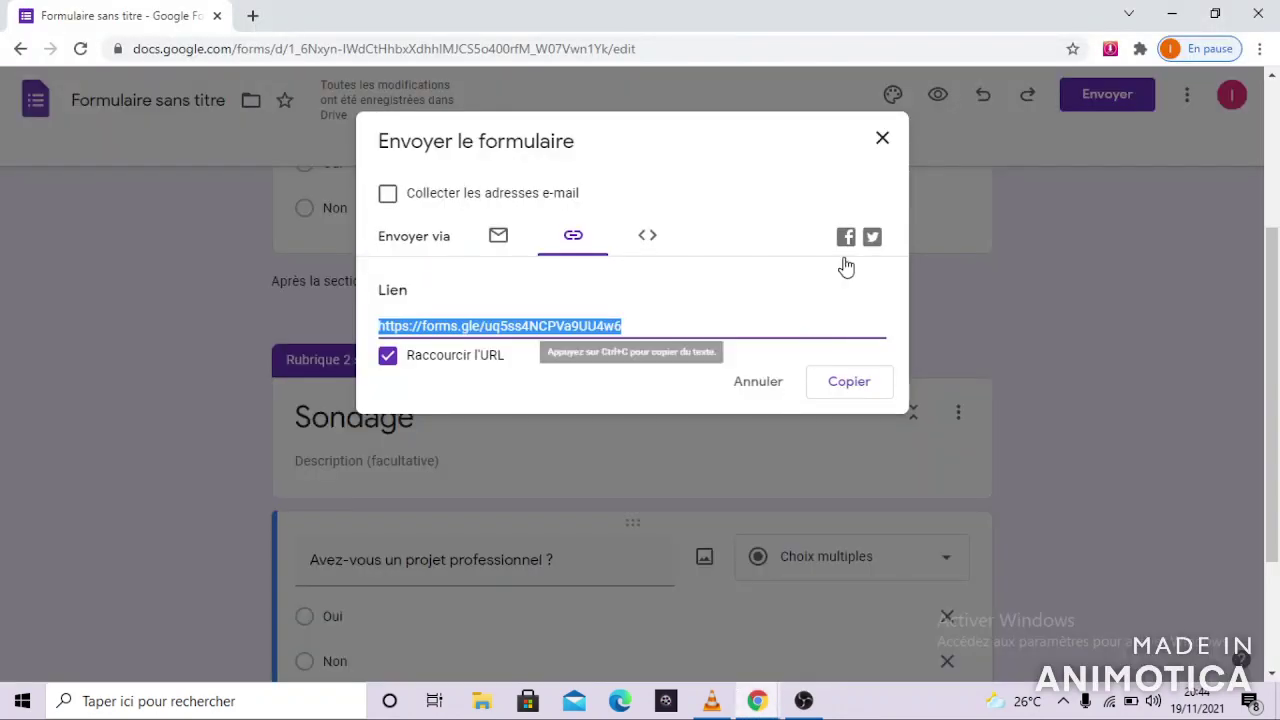
{"action": "left_click", "coordinate": [782, 392]}
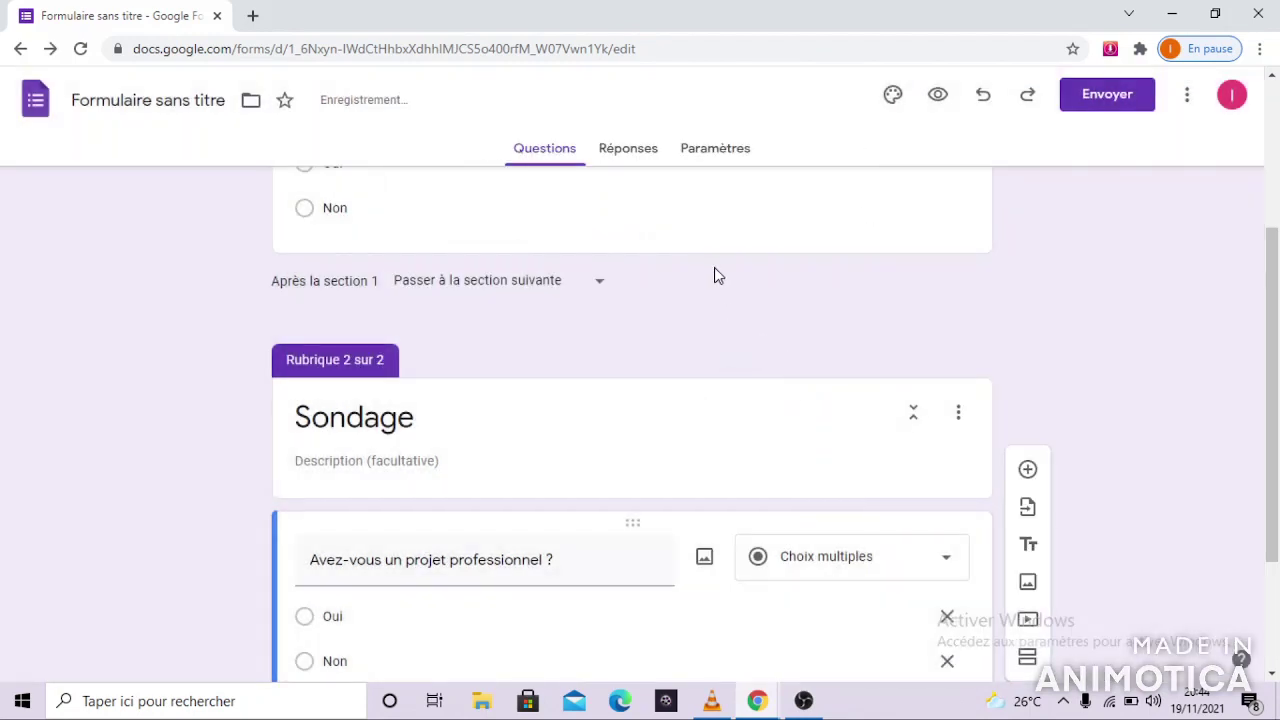
{"action": "left_click", "coordinate": [629, 152]}
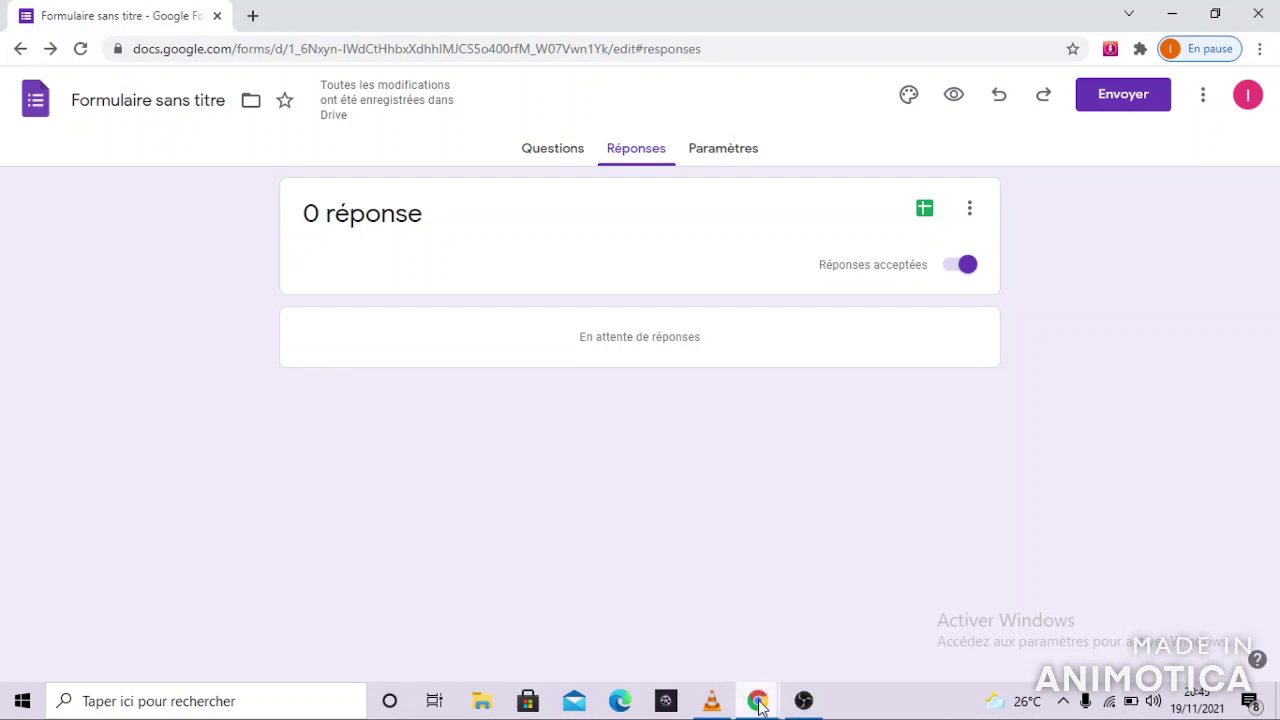
Switch to the Google Forms home window, open the recent "Sondage" form last opened at 19:47, and view its responses
{"action": "mouse_move", "coordinate": [760, 705]}
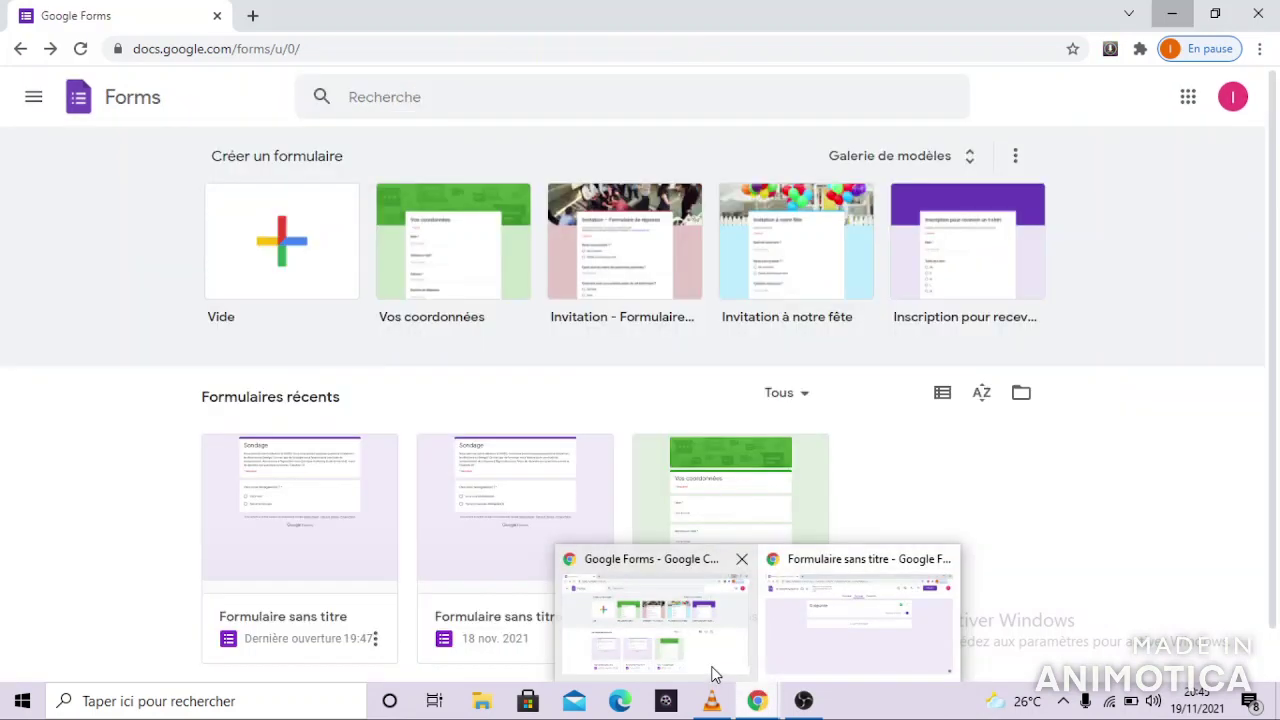
{"action": "left_click", "coordinate": [712, 672]}
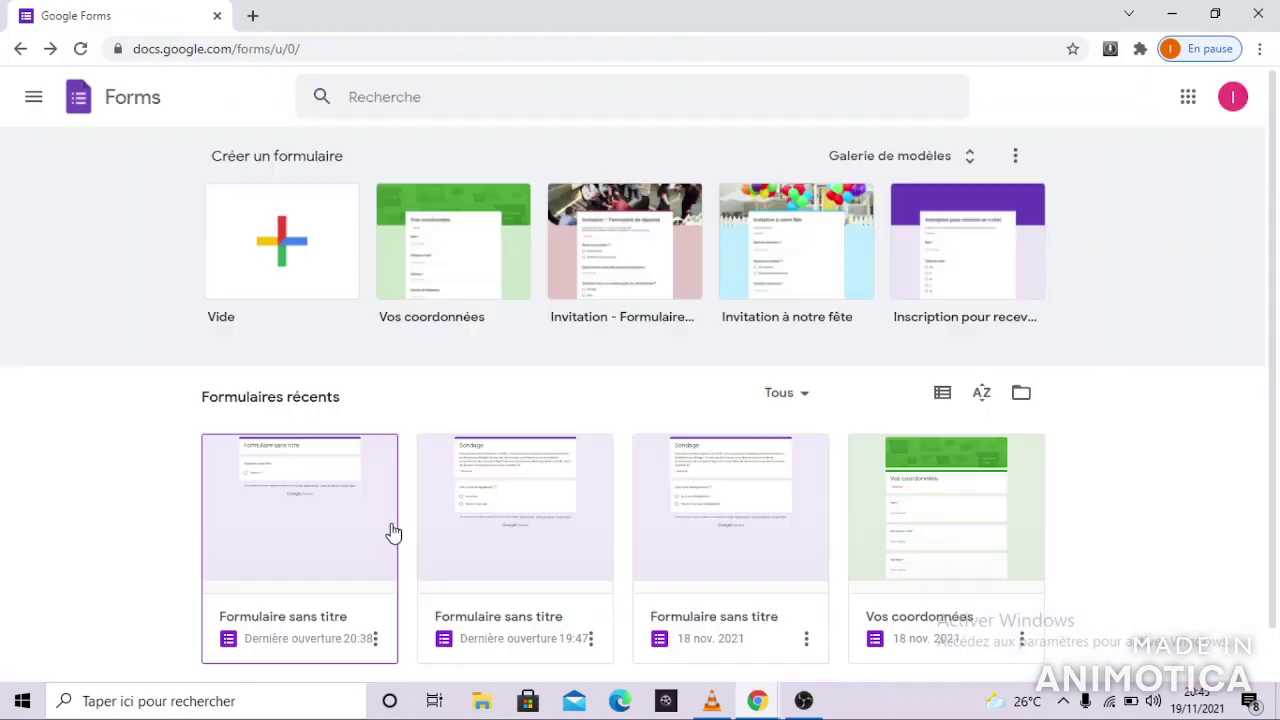
{"action": "left_click", "coordinate": [556, 537]}
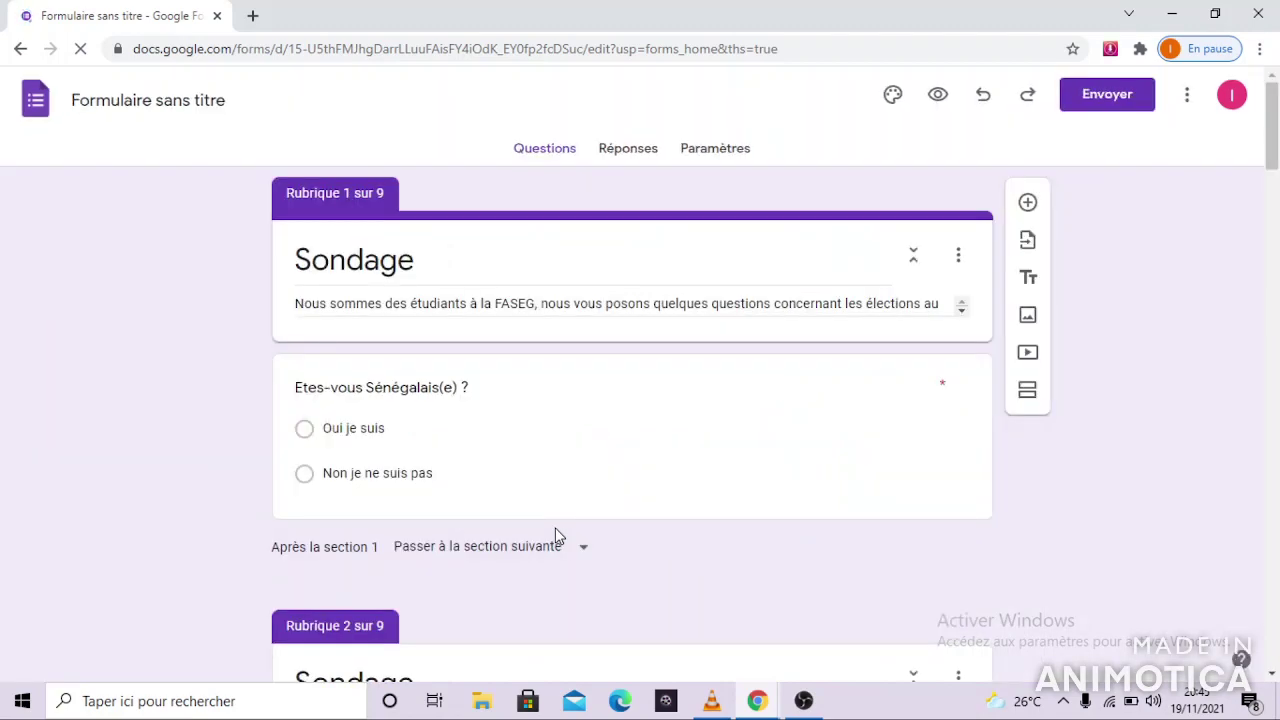
{"action": "left_click", "coordinate": [630, 150]}
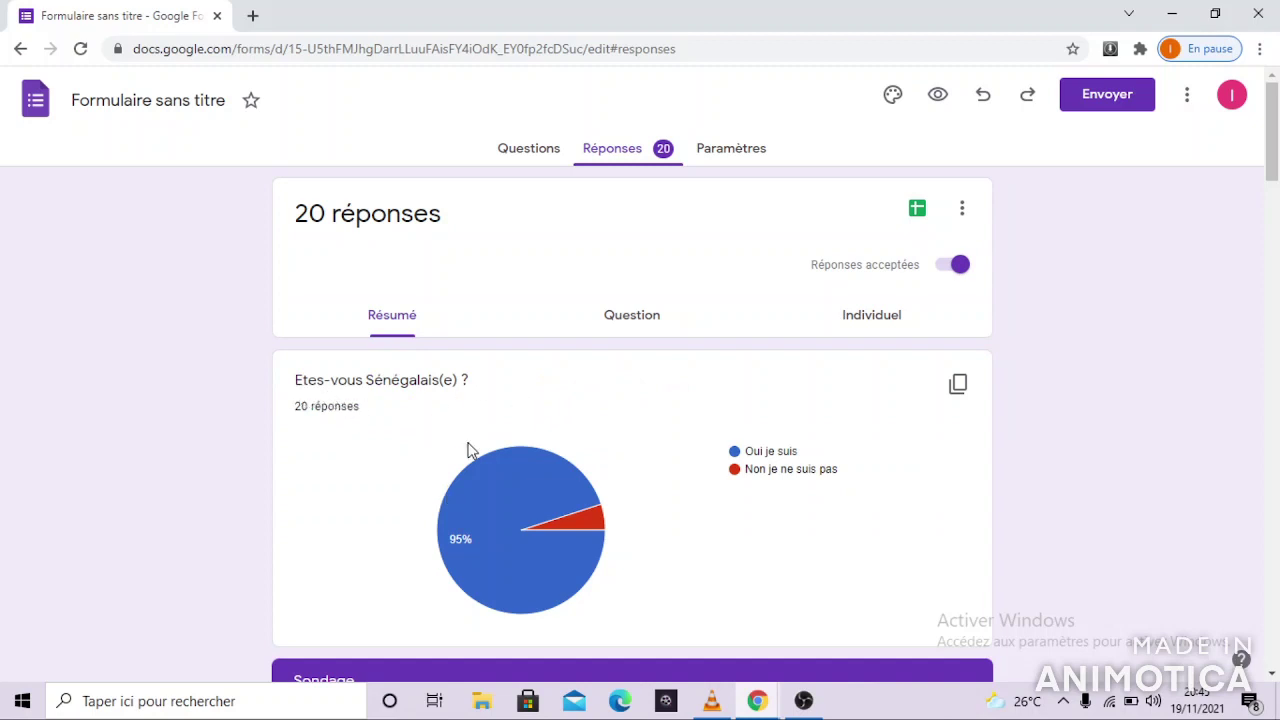
Review the response summary charts from nationality through socioprofessional status, and open the responses in Sheets
{"action": "mouse_move", "coordinate": [533, 564]}
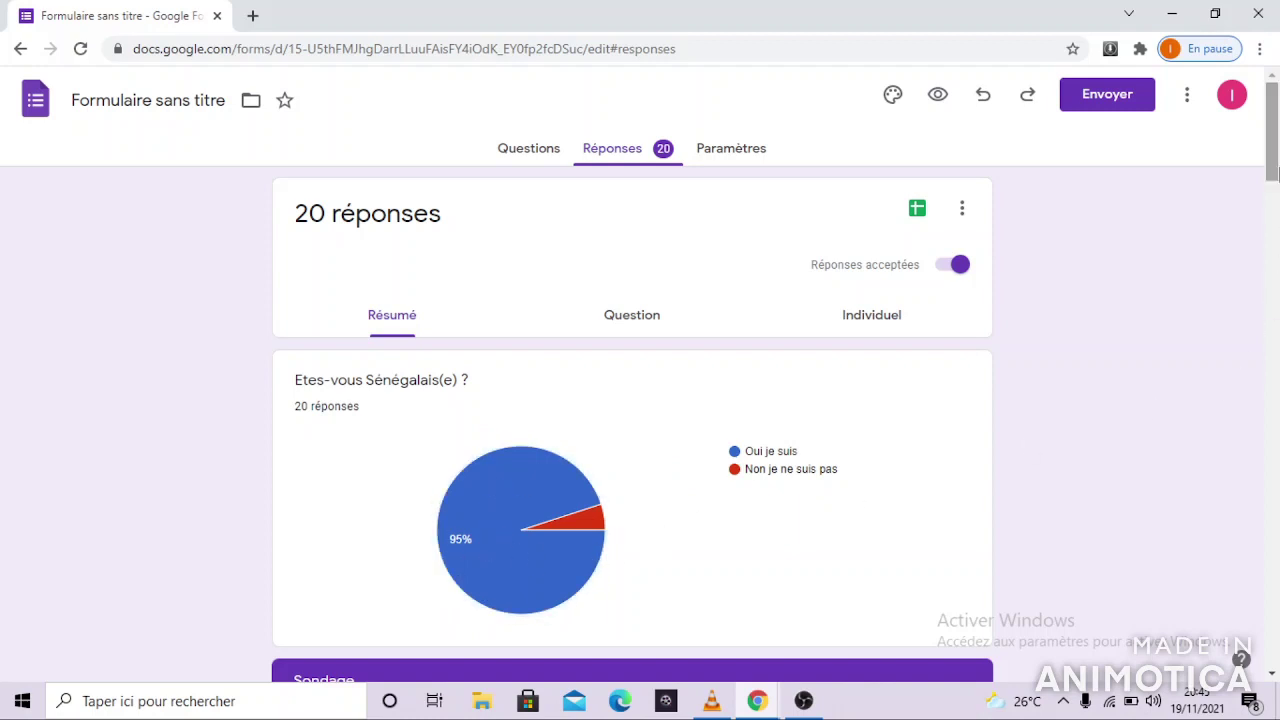
{"action": "left_click_drag", "start_coordinate": [1274, 172], "coordinate": [1274, 226]}
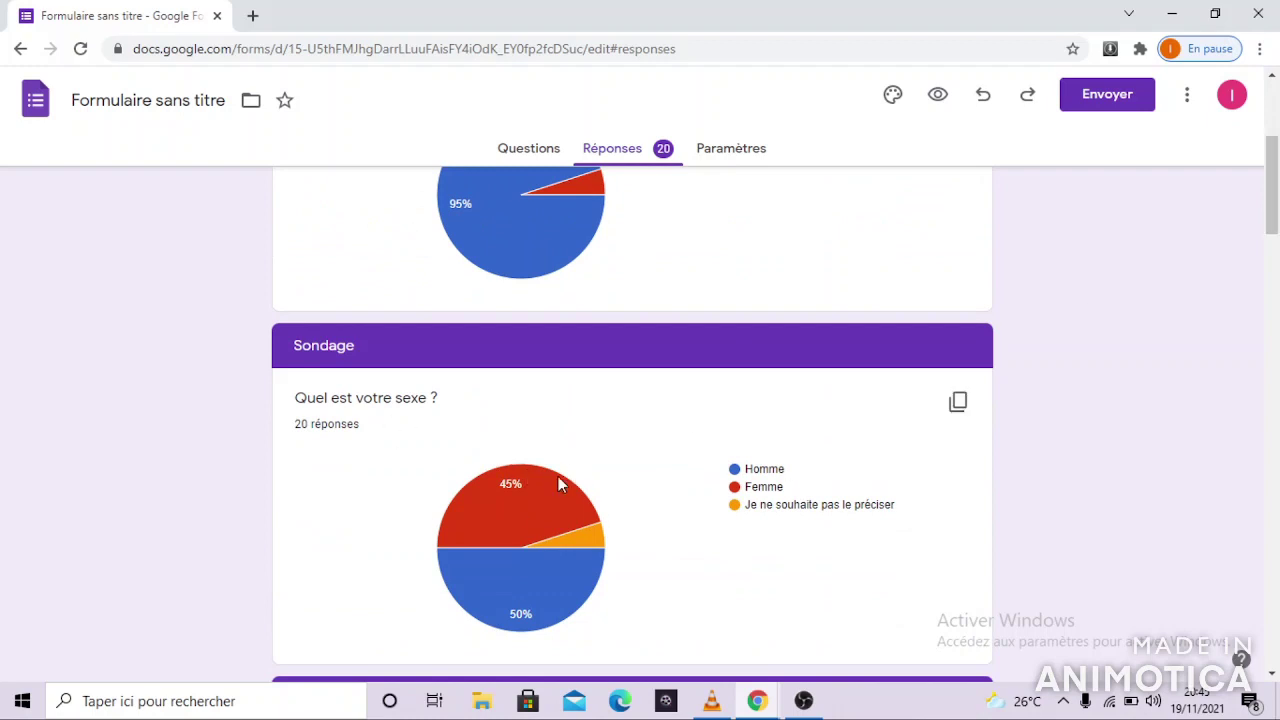
{"action": "mouse_move", "coordinate": [540, 513]}
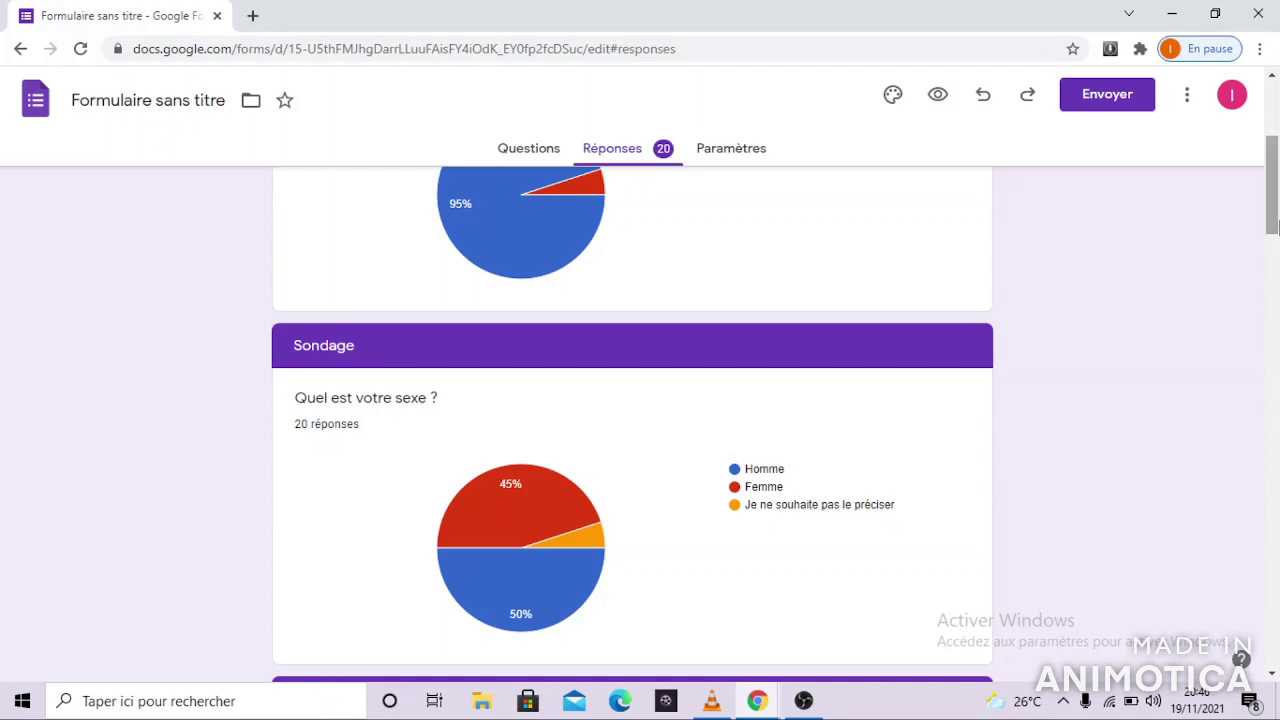
{"action": "scroll", "coordinate": [1278, 300], "scroll_direction": "down", "scroll_amount": 3}
{"action": "scroll", "coordinate": [1278, 310], "scroll_direction": "down", "scroll_amount": 4}
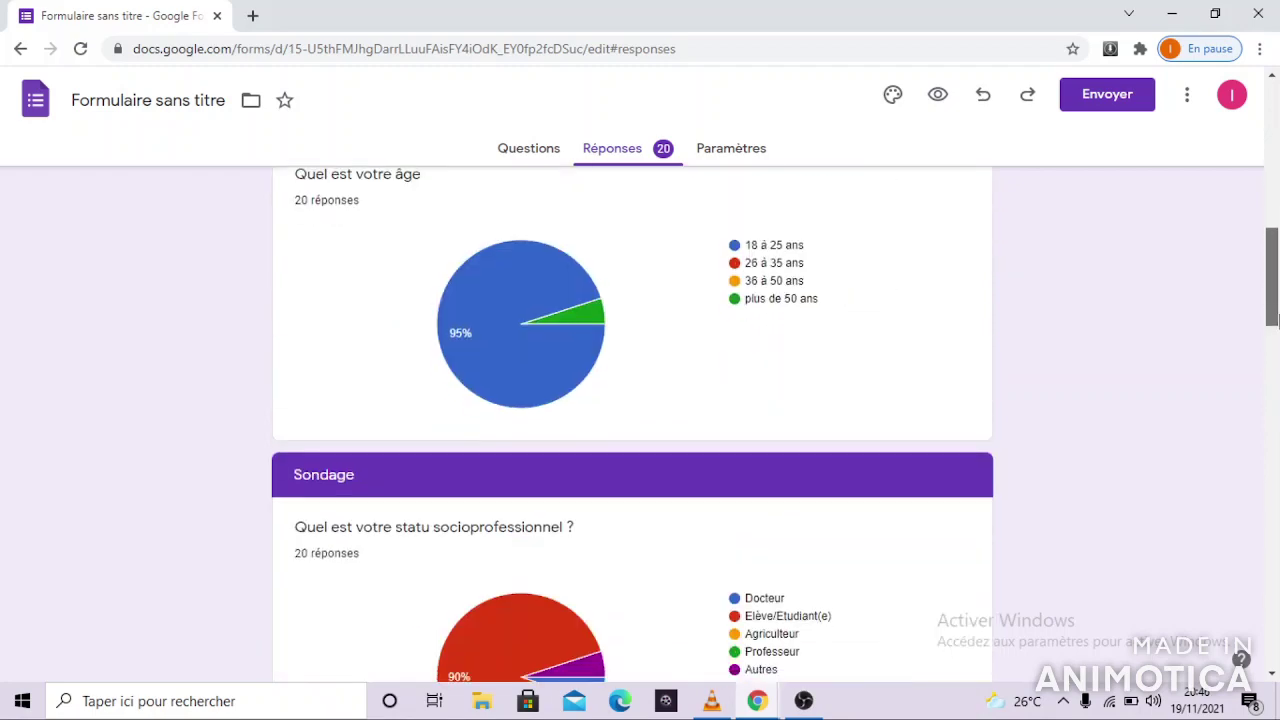
{"action": "scroll", "coordinate": [1277, 283], "scroll_direction": "up", "scroll_amount": 10}
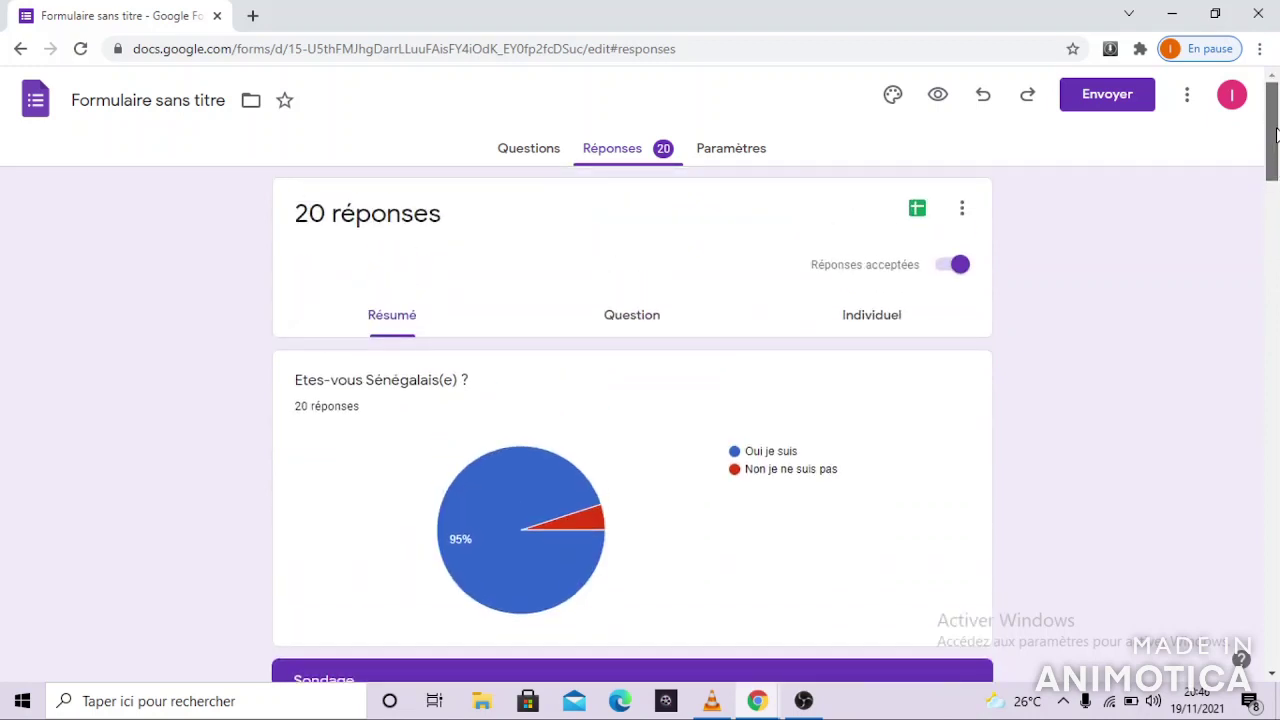
{"action": "left_click", "coordinate": [917, 209]}
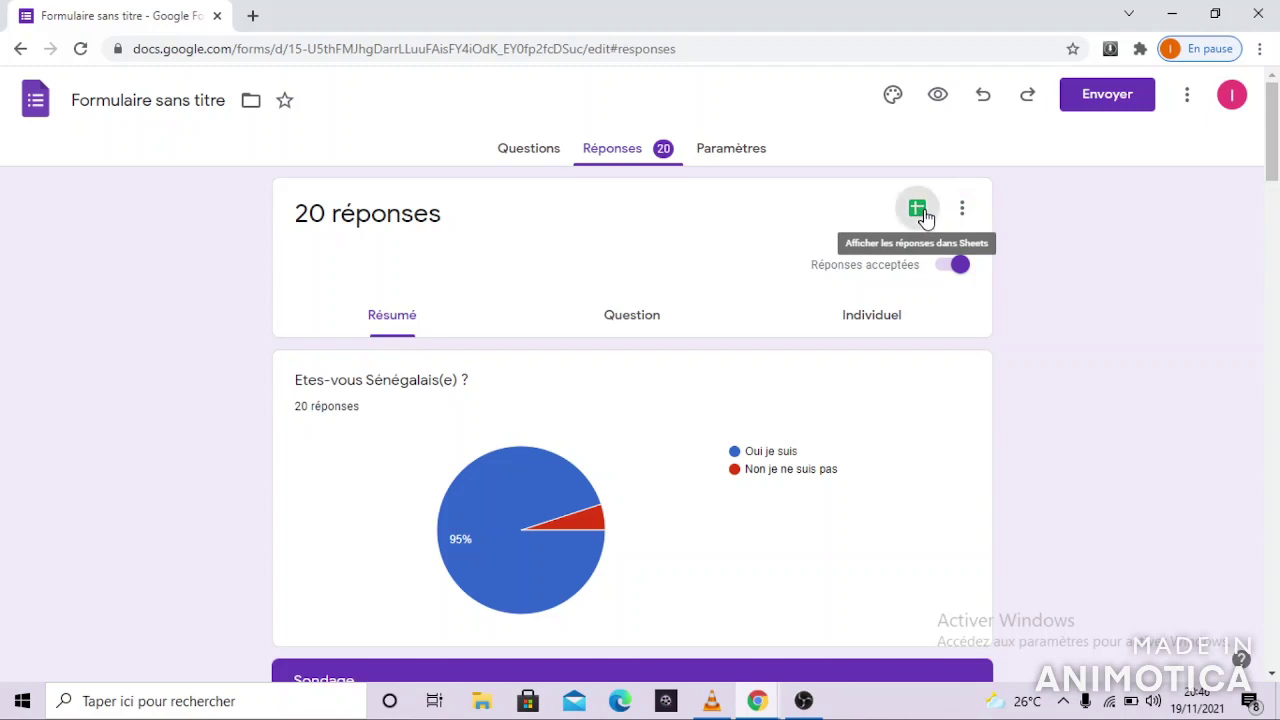